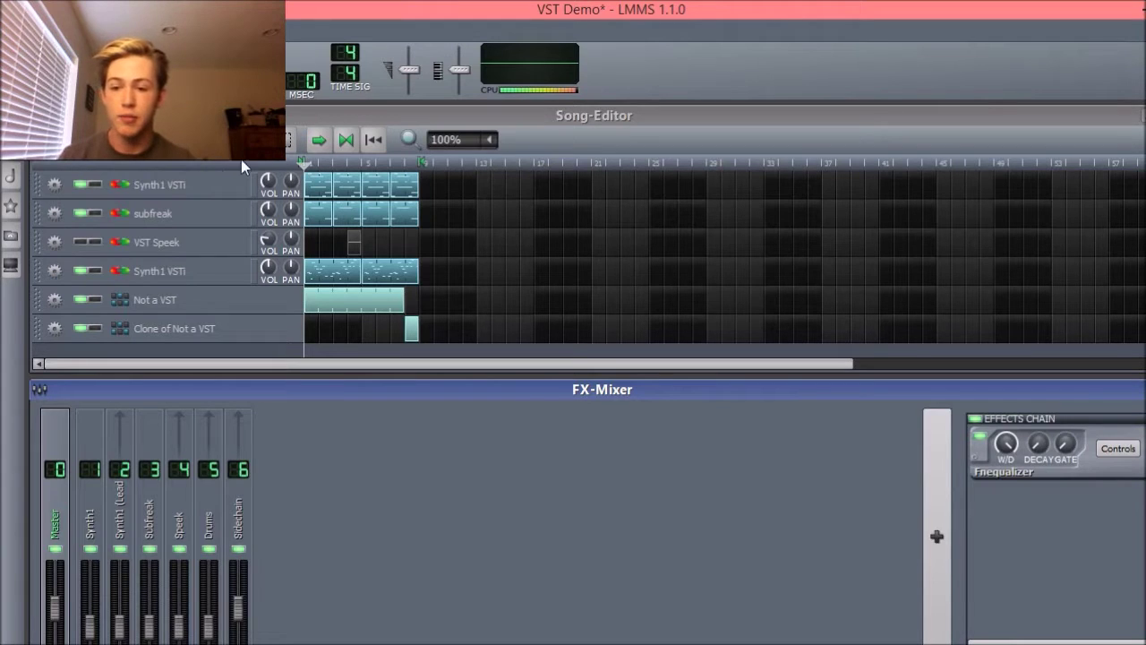
# Open the first Synth1 VSTi track's plugin interface to view its synth controls, and close the instrument
pyautogui.click(188, 184)
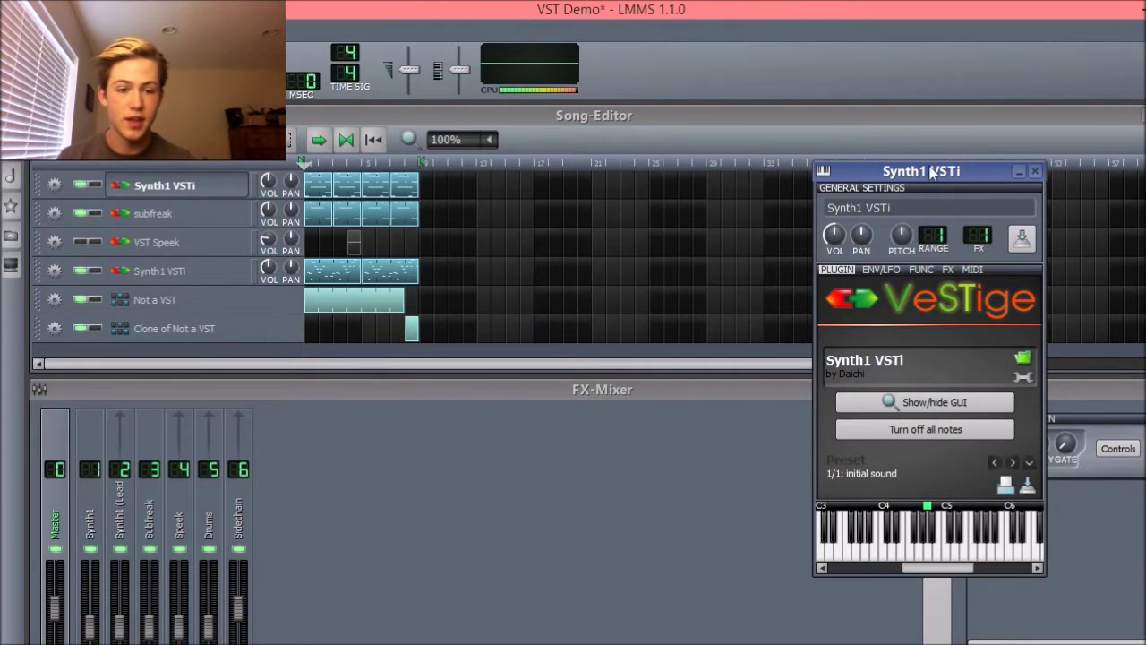
pyautogui.moveTo(931, 172); pyautogui.dragTo(986, 139)
pyautogui.click(980, 368)
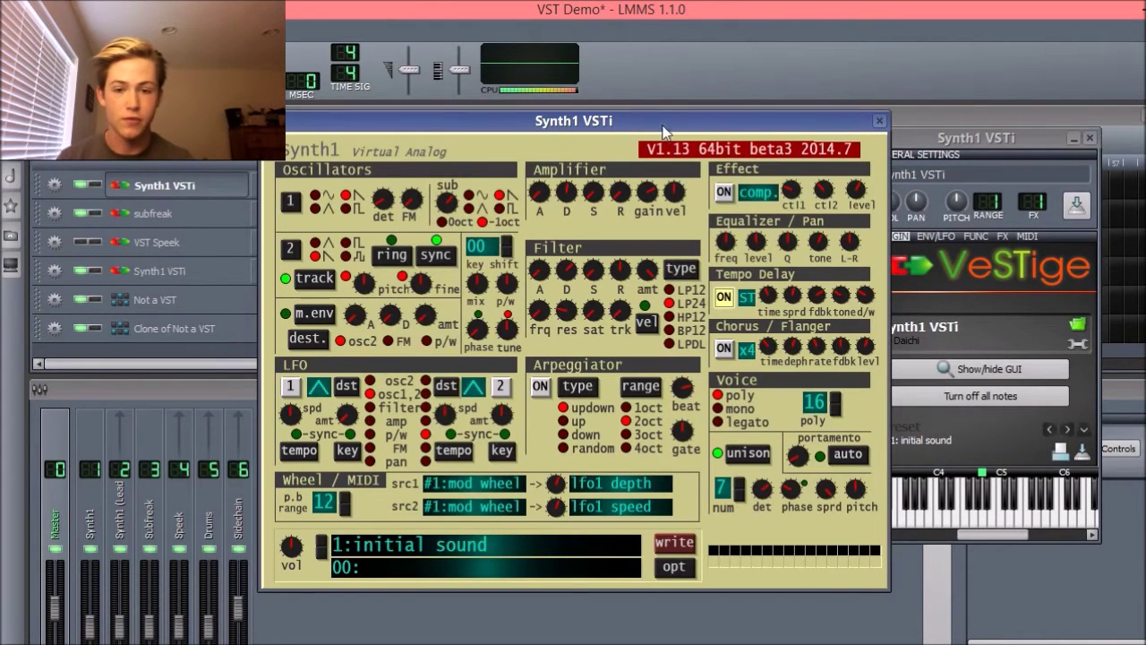
pyautogui.moveTo(663, 132); pyautogui.dragTo(661, 132)
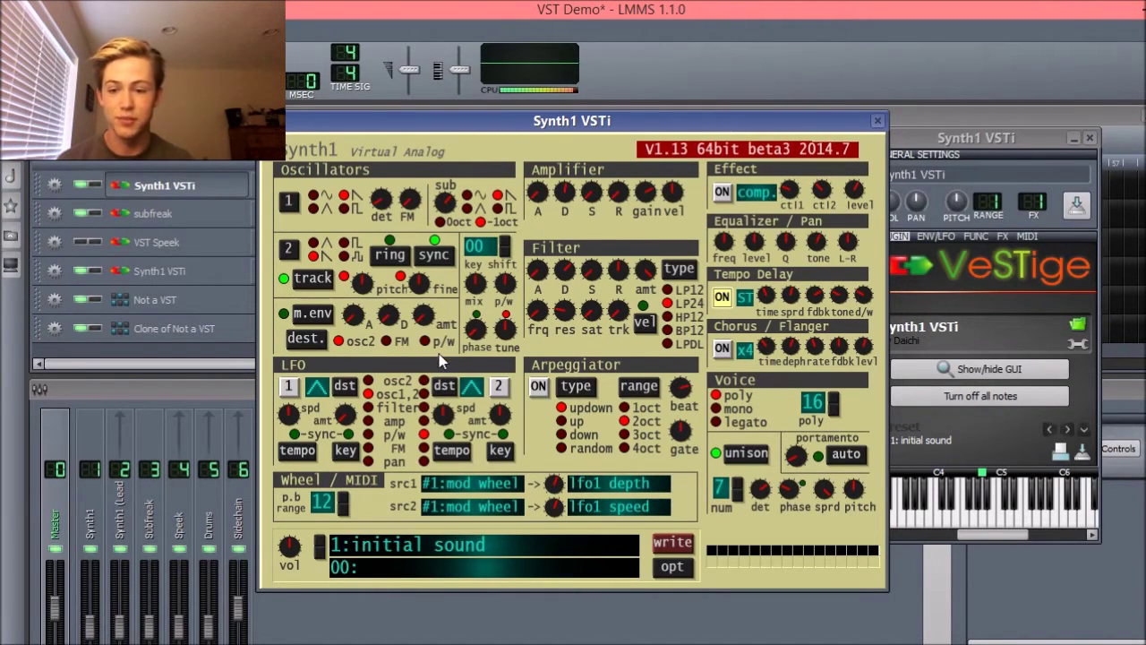
pyautogui.click(878, 120)
pyautogui.click(1090, 139)
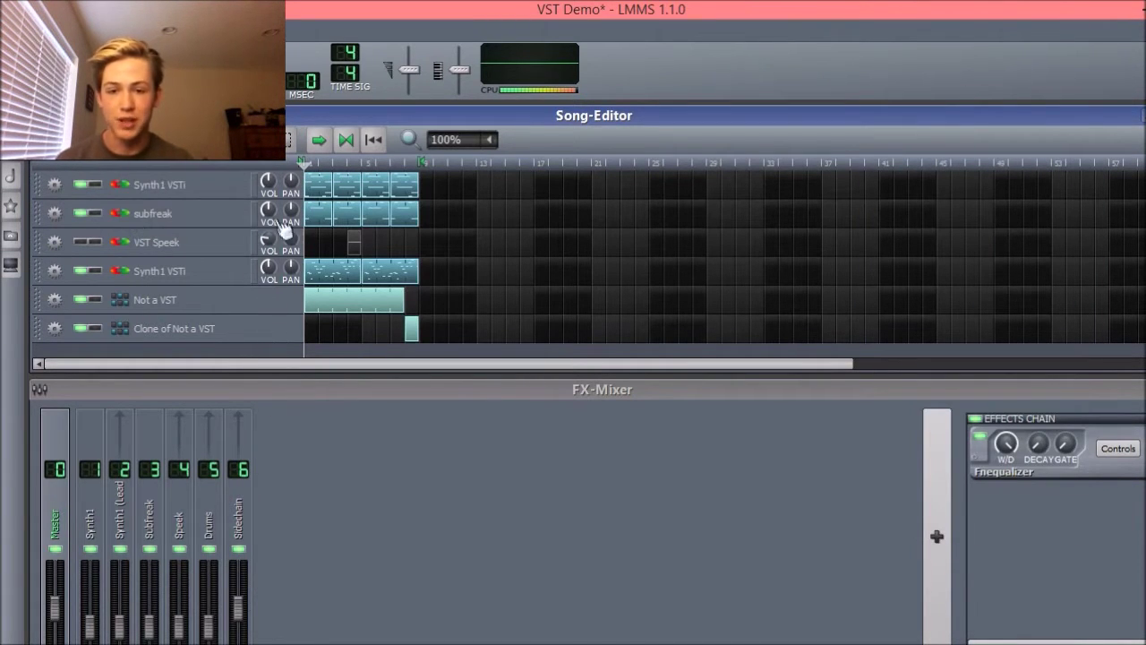
# Solo the first Synth1 VSTi track, play the song to hear it alone, and turn the solo off
pyautogui.click(96, 185)
pyautogui.click(82, 270)
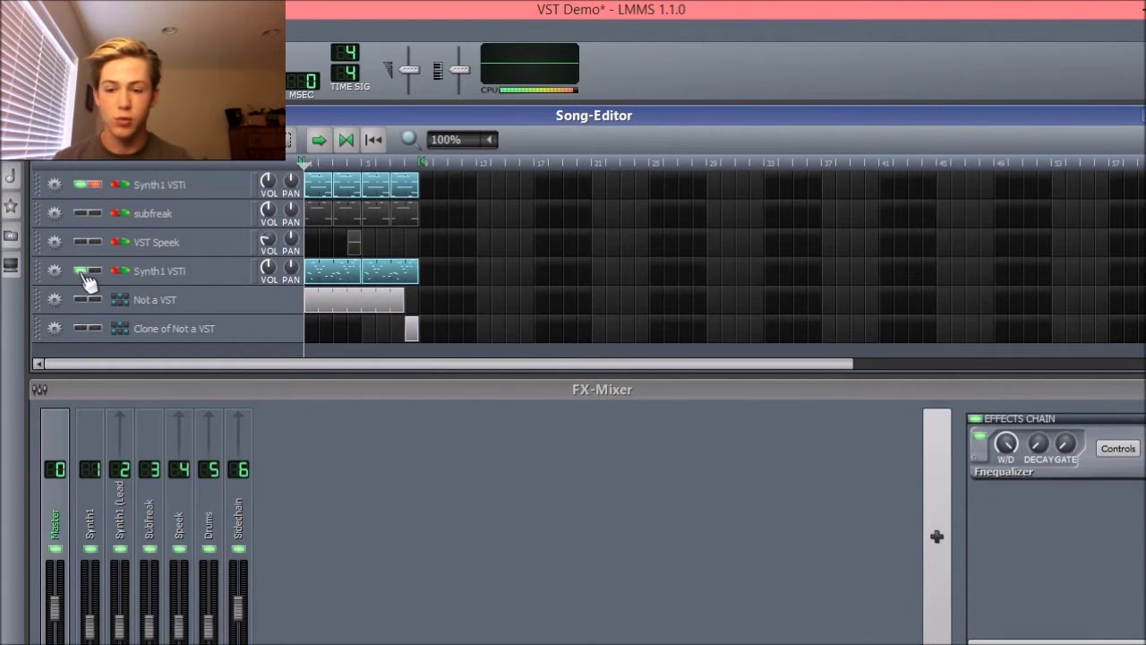
pyautogui.click(85, 271)
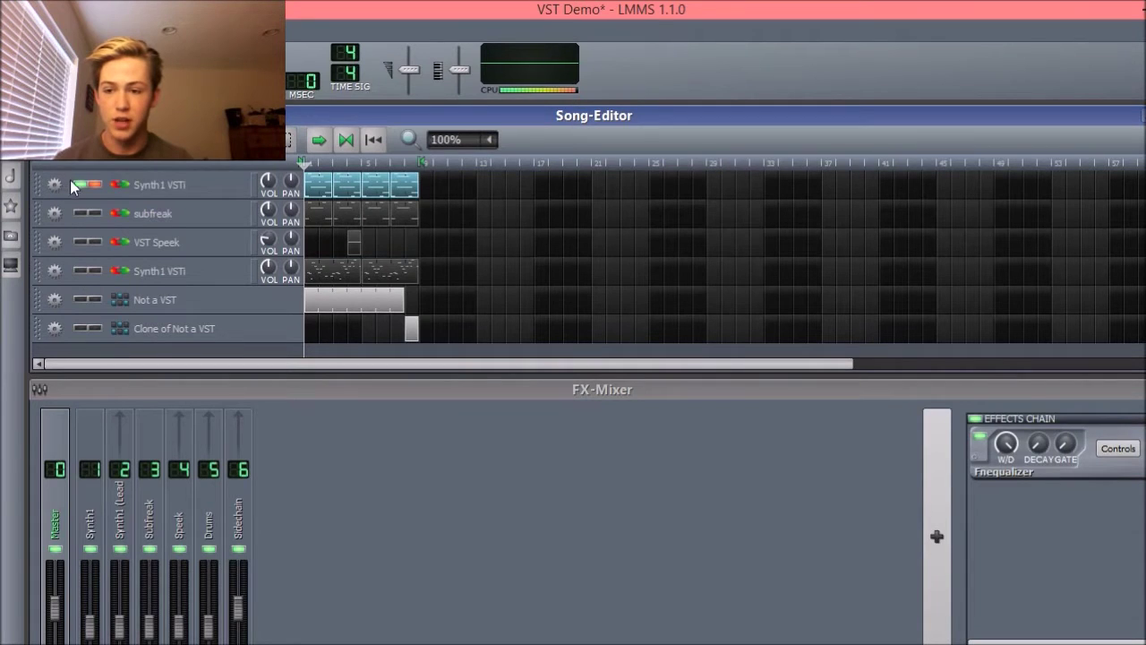
pyautogui.press('space')
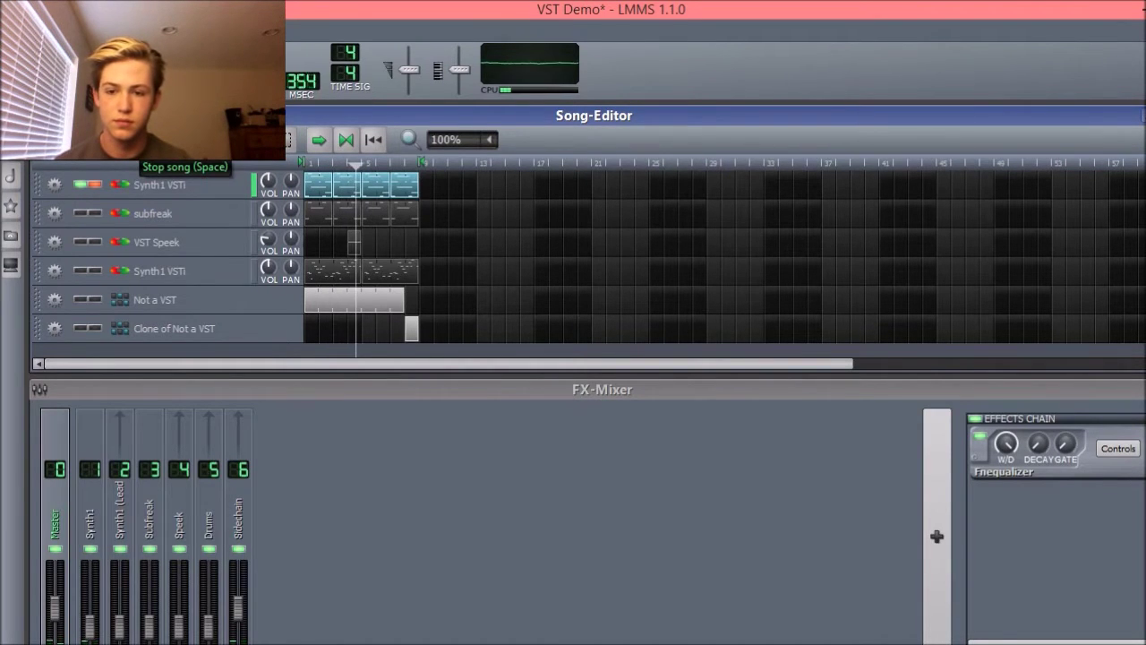
pyautogui.press('space')
pyautogui.click(98, 188)
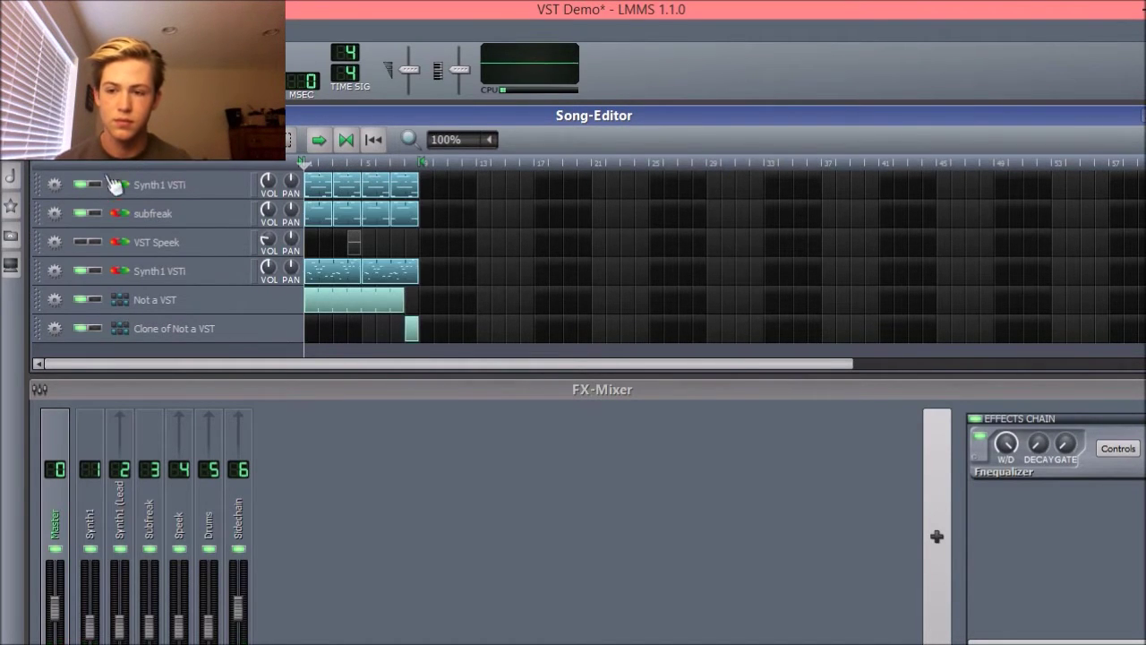
# Audition the second Synth1 VSTi track, below VST Speek, by soloing it during playback and unsoloing it after stopping
pyautogui.click(94, 270)
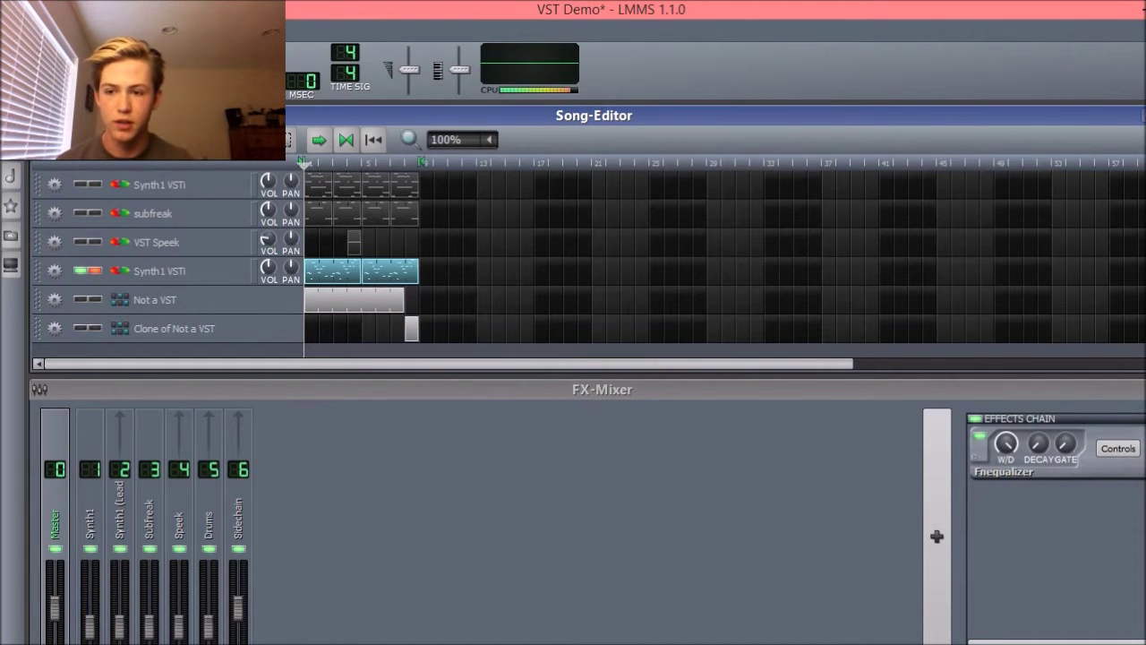
pyautogui.press('space')
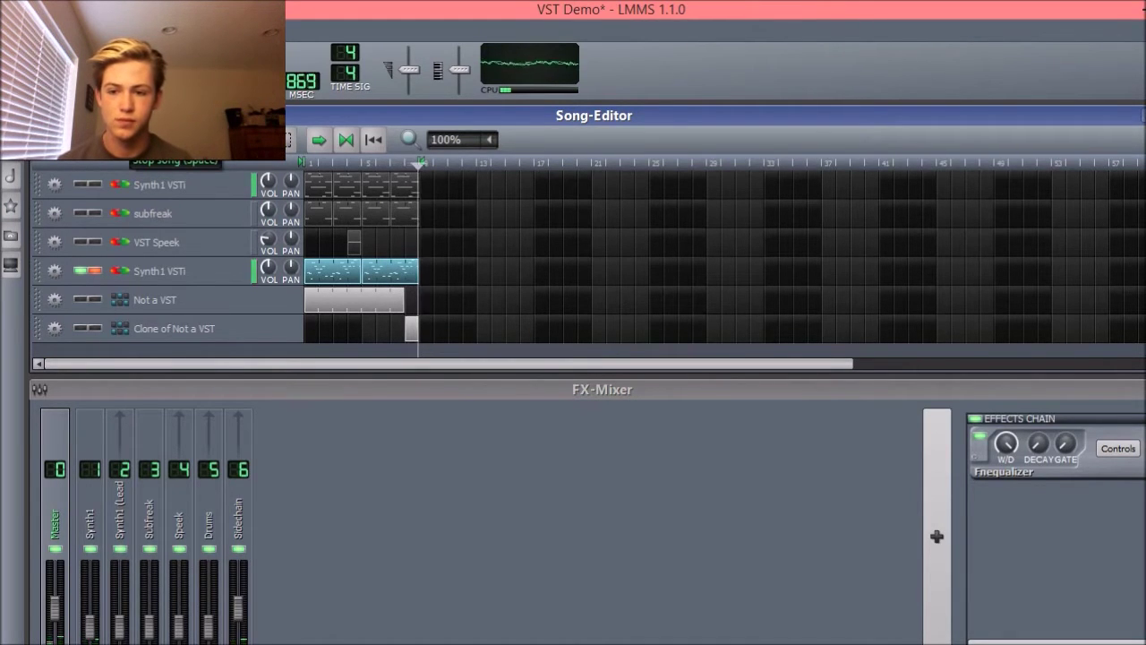
pyautogui.click(135, 142)
pyautogui.click(94, 270)
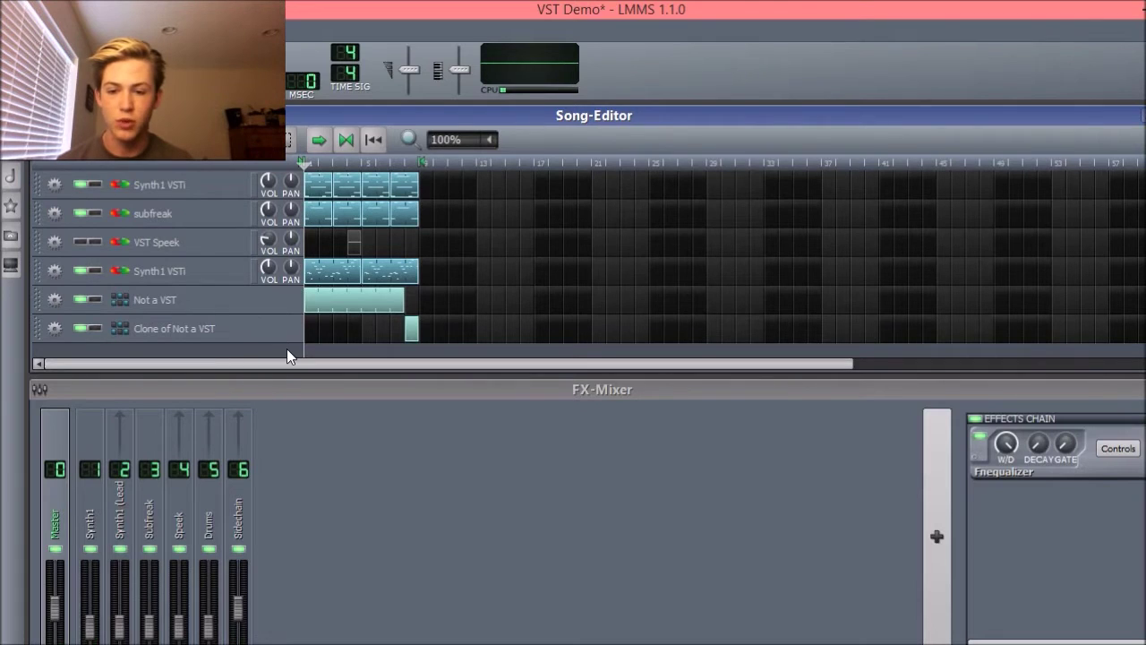
# Show the first Synth1 VSTi's plugin interface again, reposition it to view the whole synth, and close the instrument
pyautogui.click(166, 184)
pyautogui.click(1038, 374)
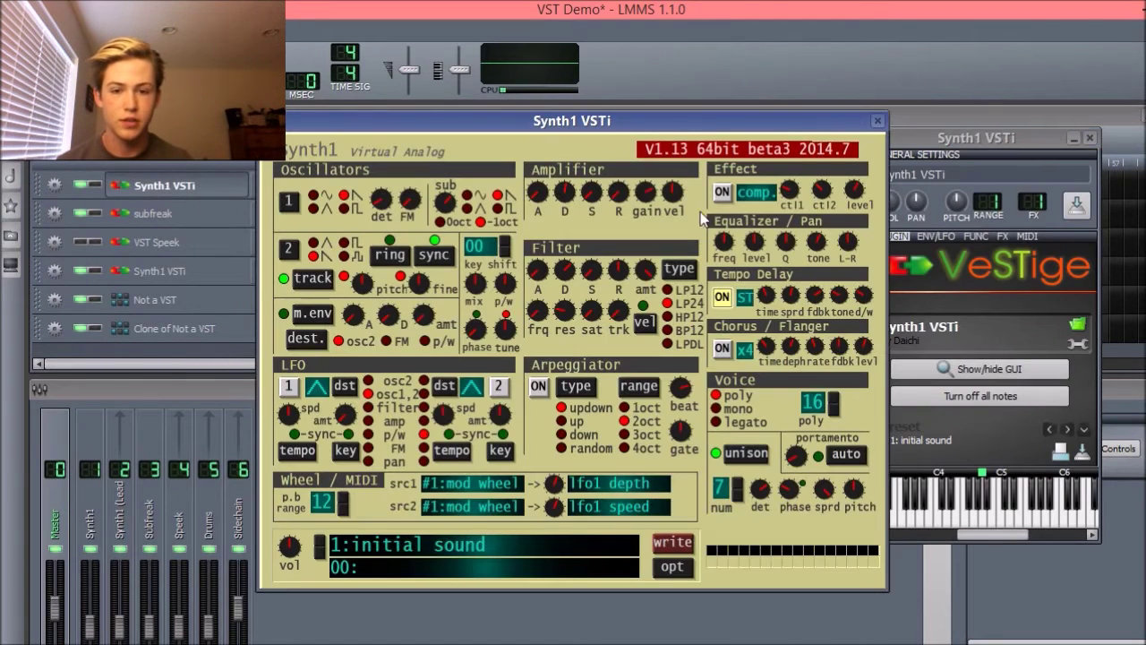
pyautogui.moveTo(616, 116); pyautogui.dragTo(640, 164)
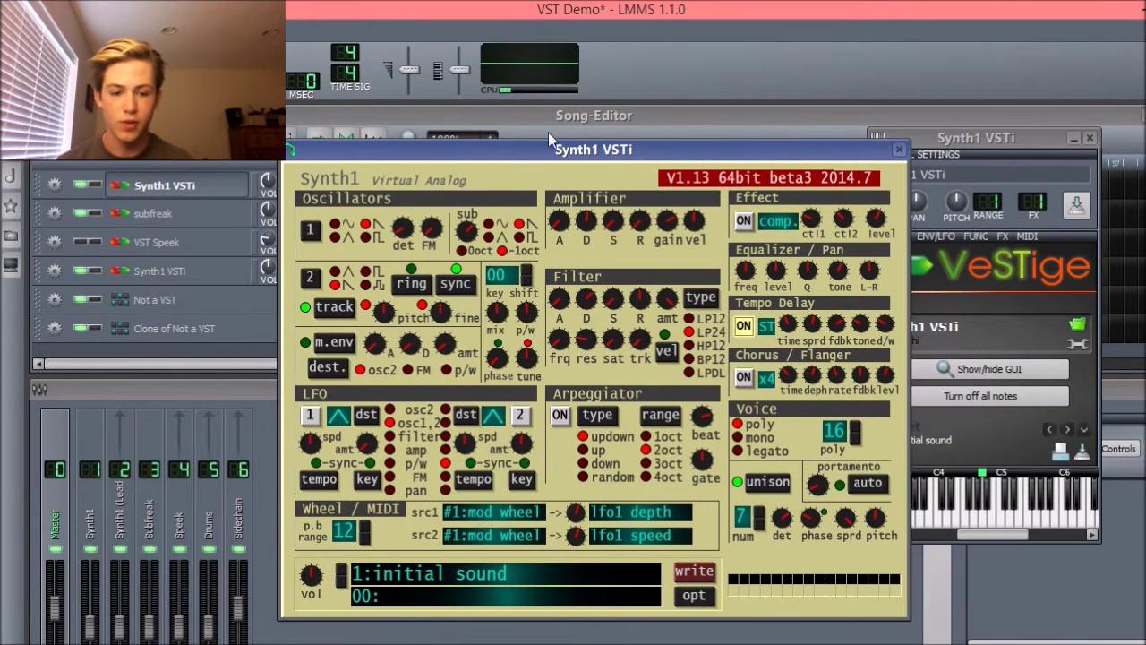
pyautogui.moveTo(623, 154); pyautogui.dragTo(621, 113)
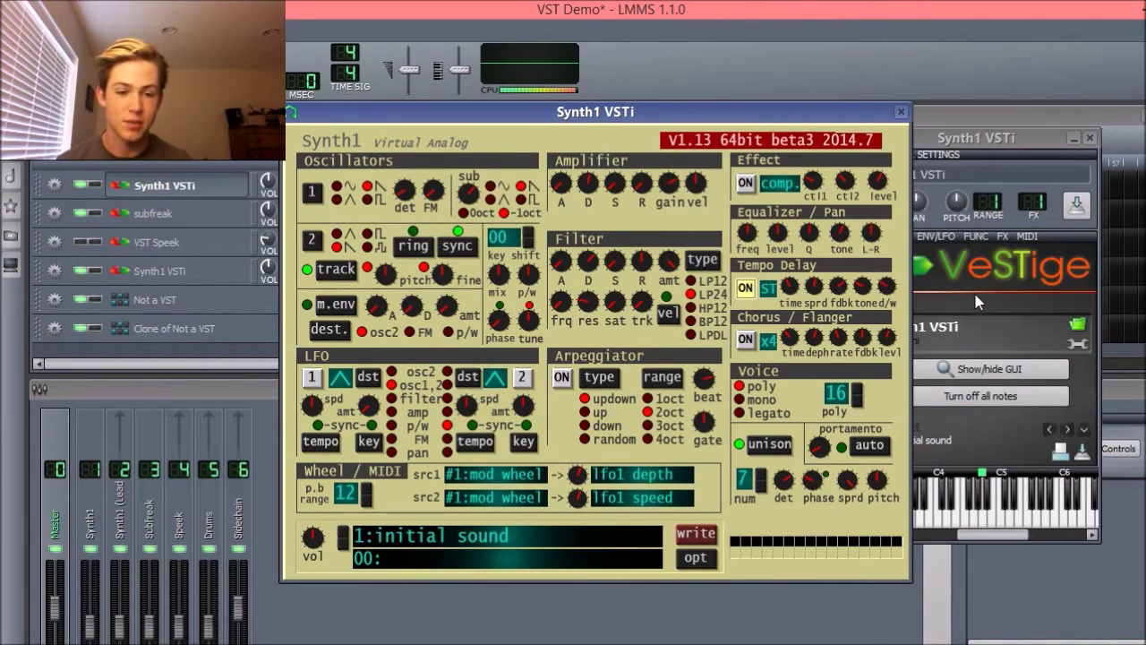
pyautogui.click(163, 185)
# Open the subfreak track's instrument window and move it clear of the track patterns
pyautogui.click(157, 214)
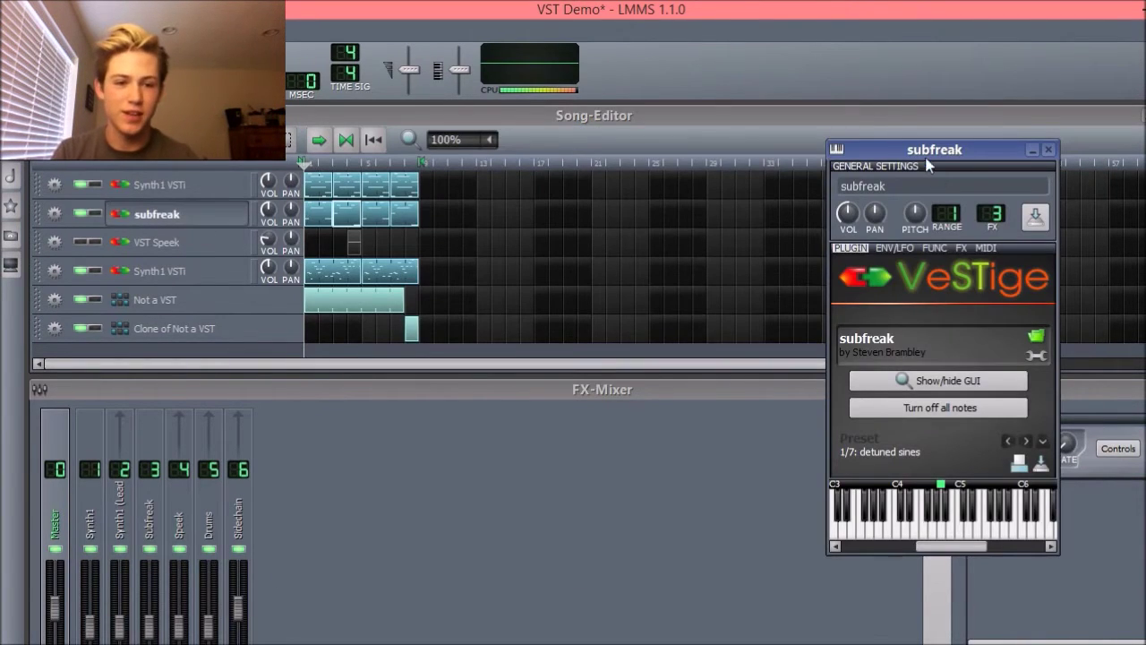
pyautogui.click(945, 388)
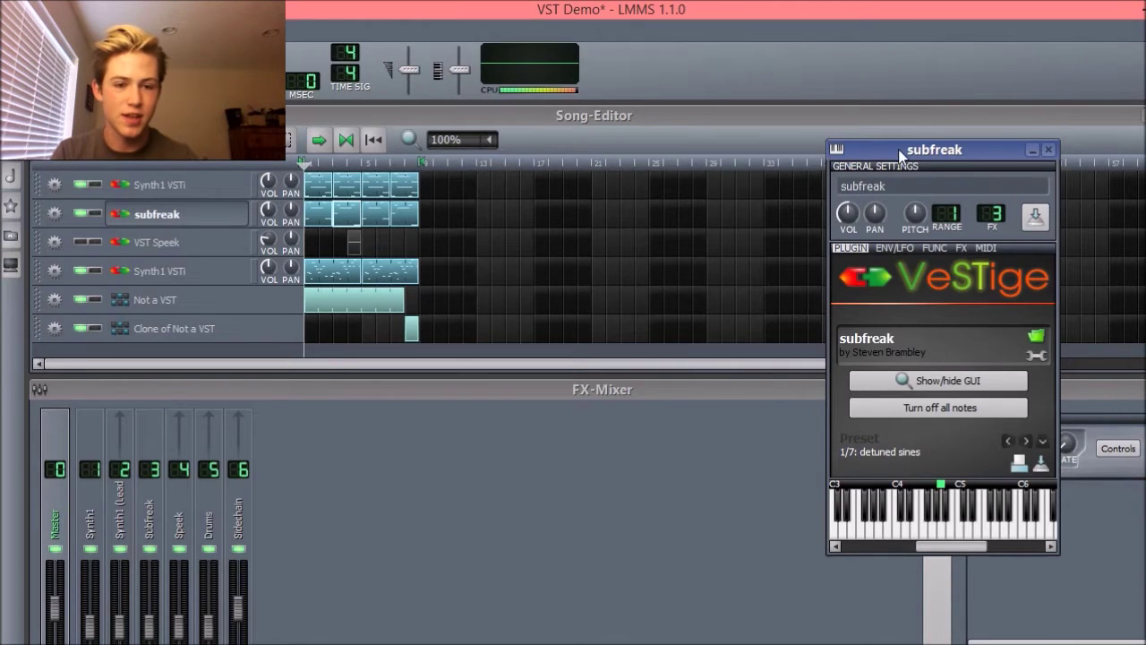
pyautogui.moveTo(898, 149); pyautogui.dragTo(975, 187)
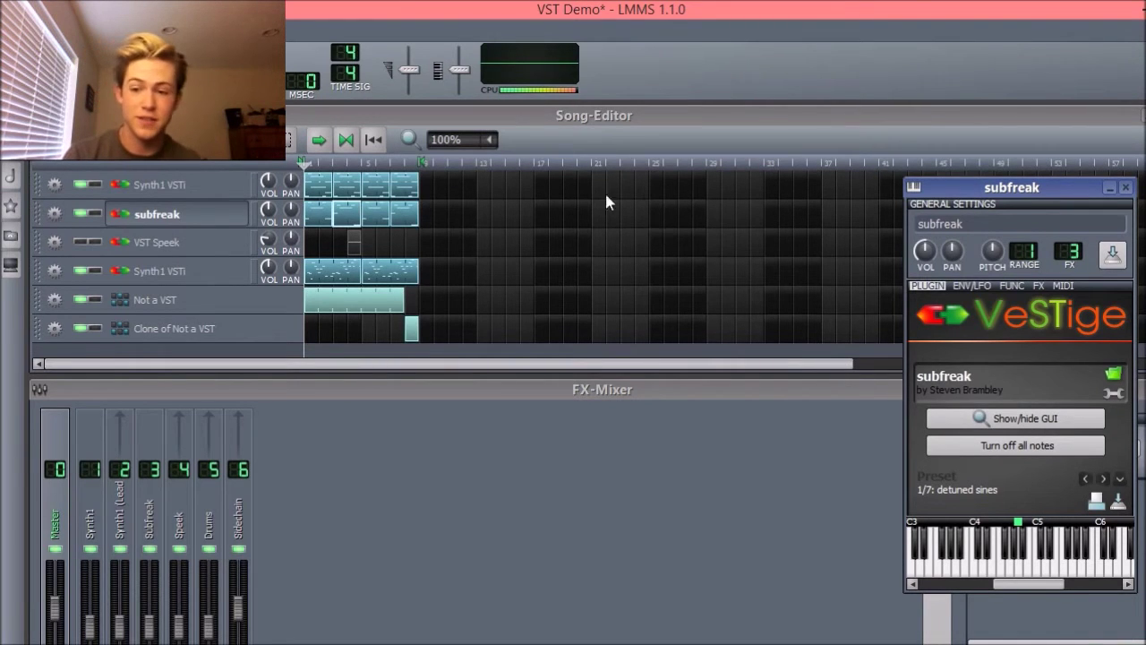
# Solo the subfreak track, play it back on its own, and restore the other tracks
pyautogui.click(97, 214)
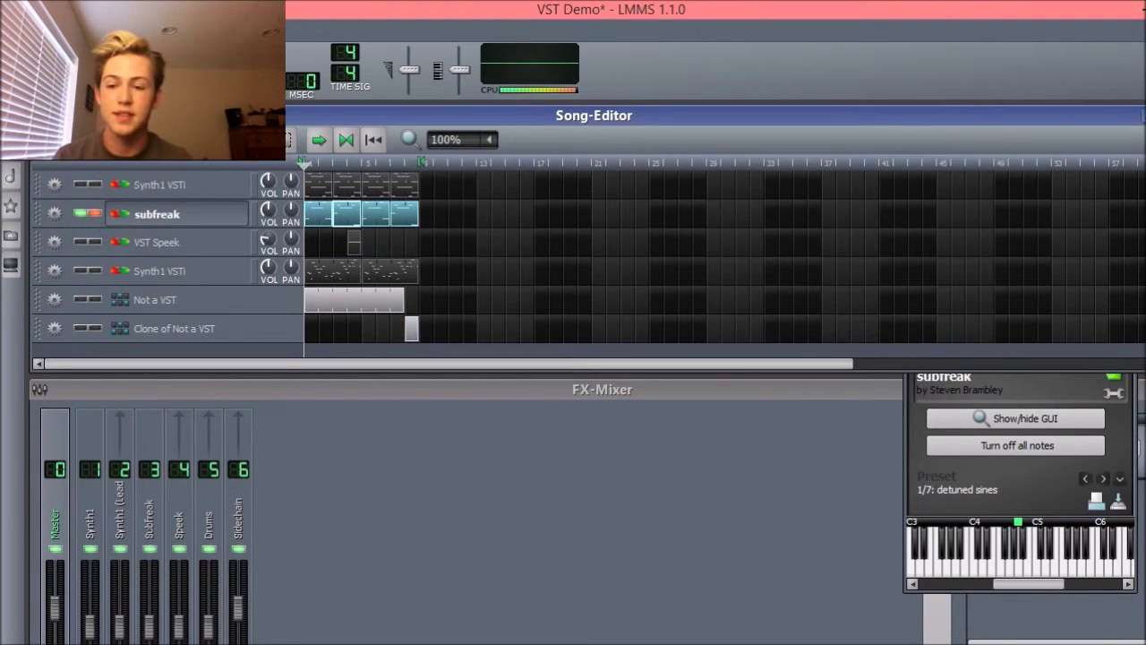
pyautogui.press('space')
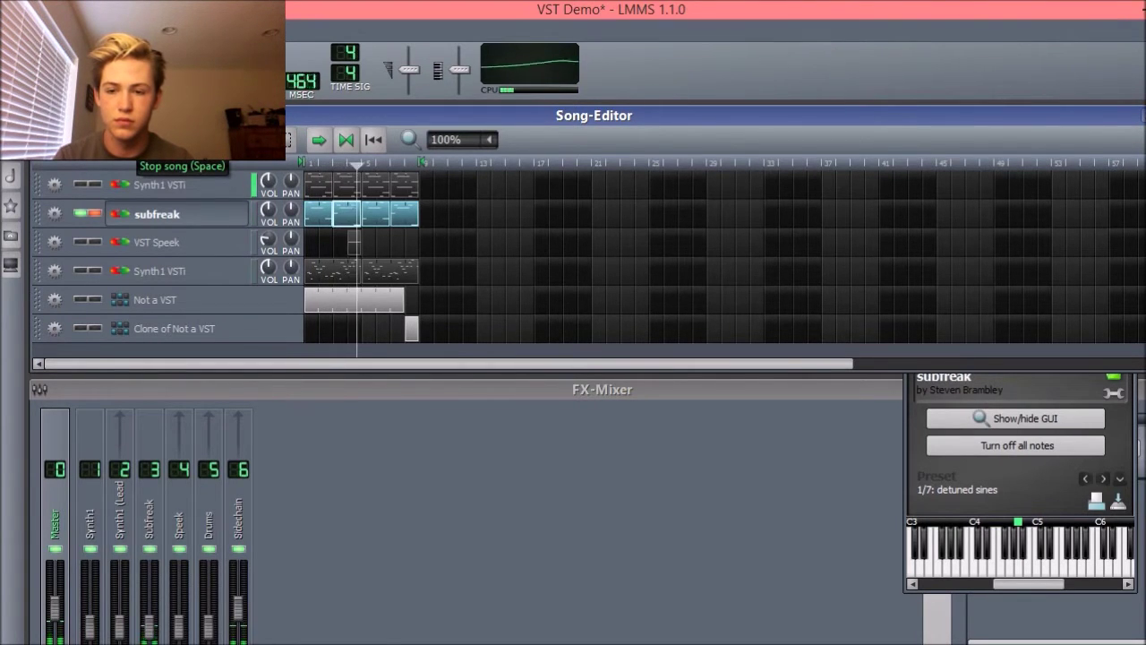
pyautogui.click(134, 144)
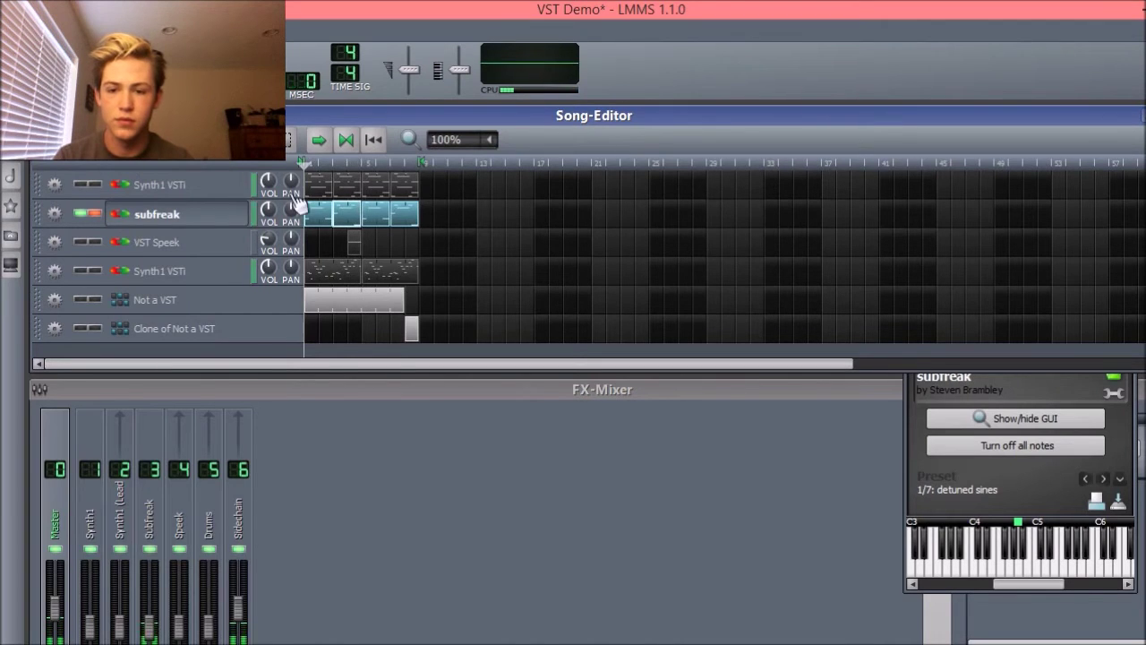
pyautogui.click(113, 215)
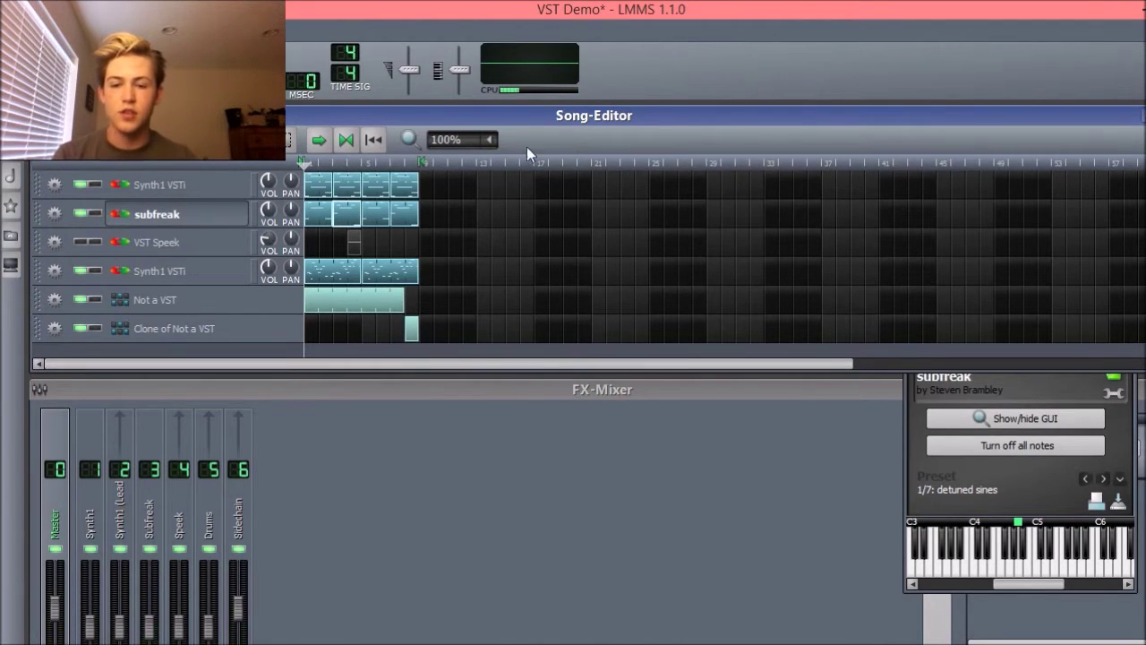
# Show the subfreak plugin's own interface, move it into open space to view its controls, and close the instrument
pyautogui.click(1033, 491)
pyautogui.moveTo(1011, 189); pyautogui.dragTo(956, 203)
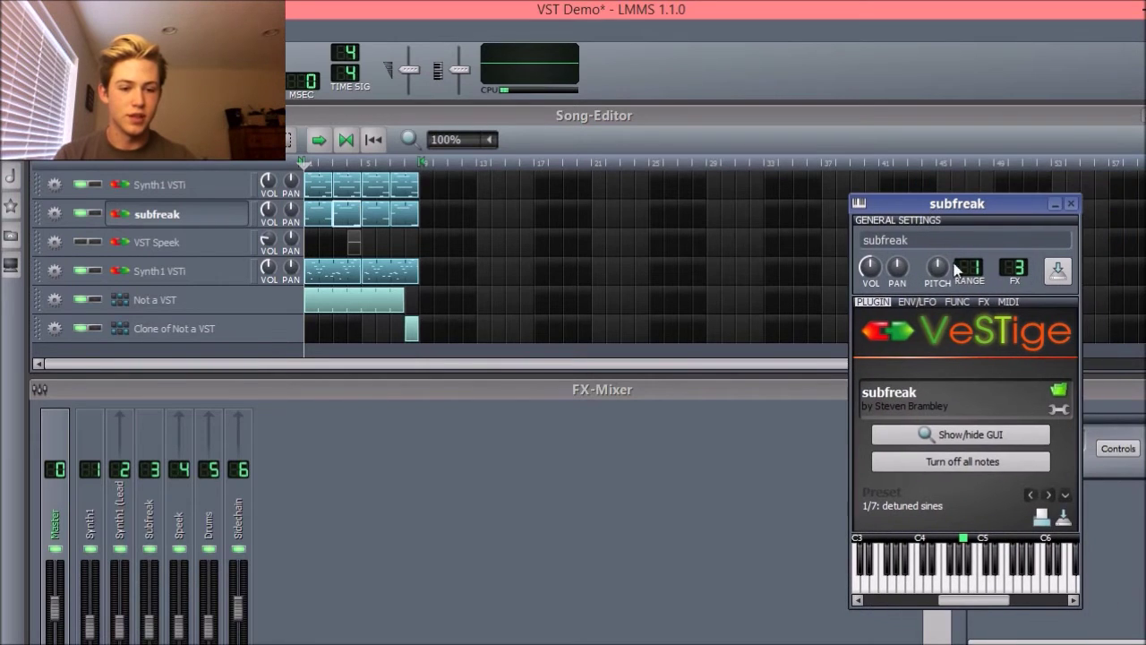
pyautogui.click(997, 440)
pyautogui.moveTo(1130, 110); pyautogui.dragTo(597, 428)
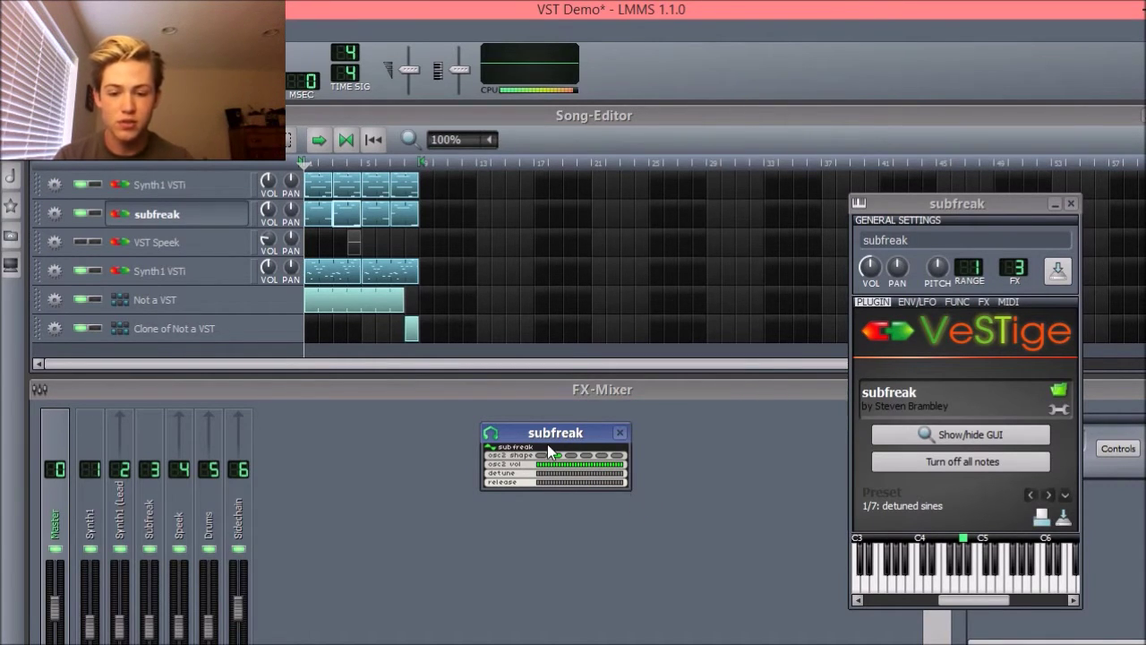
pyautogui.moveTo(548, 440); pyautogui.dragTo(591, 240)
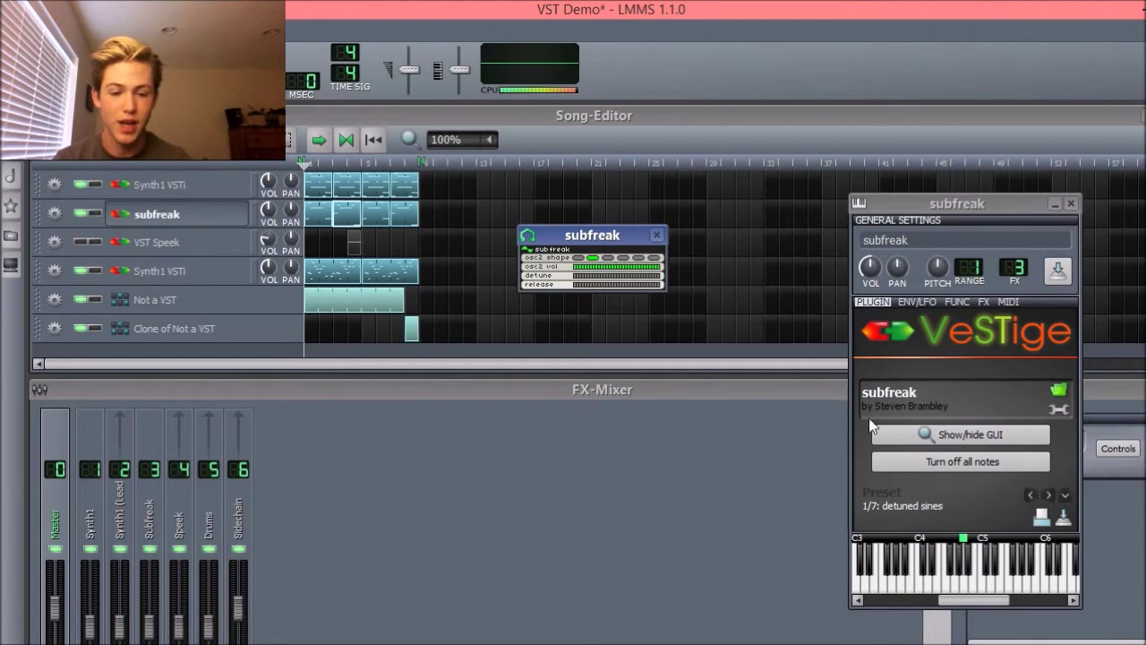
pyautogui.click(935, 434)
pyautogui.click(1071, 204)
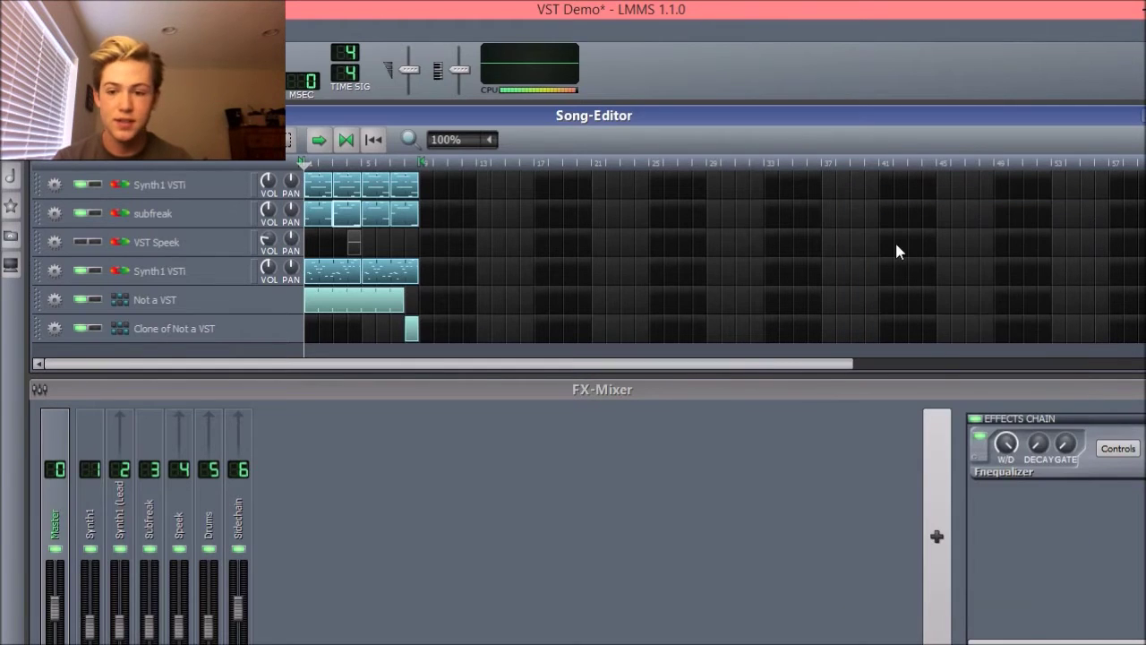
# Unmute the VST Speek track and open its plugin interface, moved fully into view
pyautogui.click(405, 455)
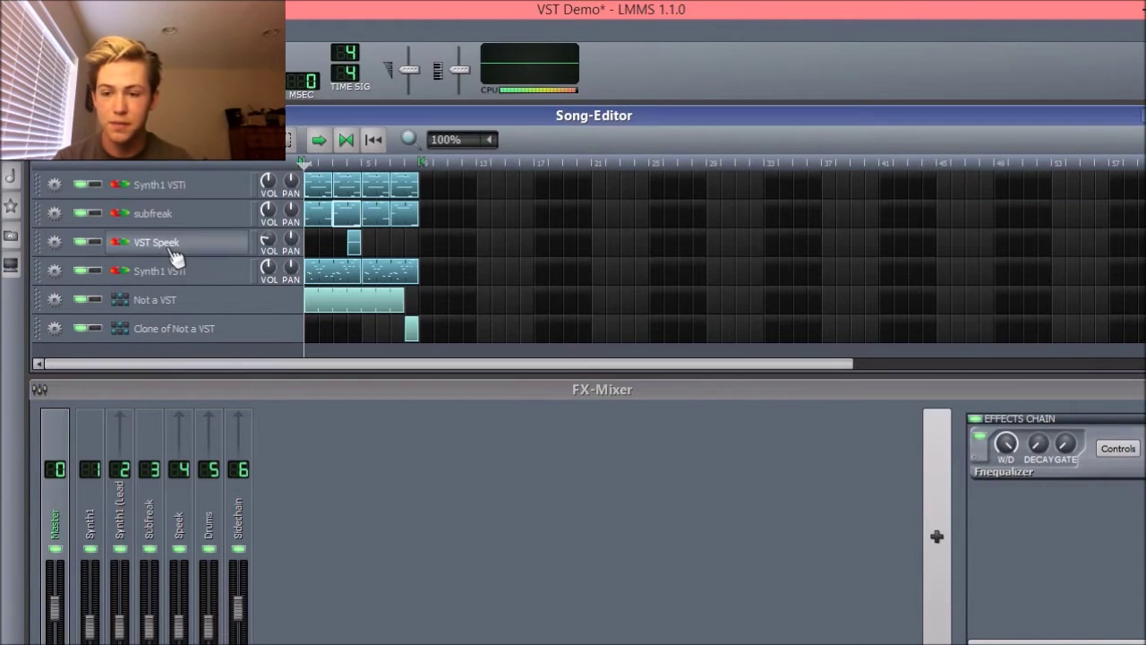
pyautogui.click(212, 249)
pyautogui.click(949, 435)
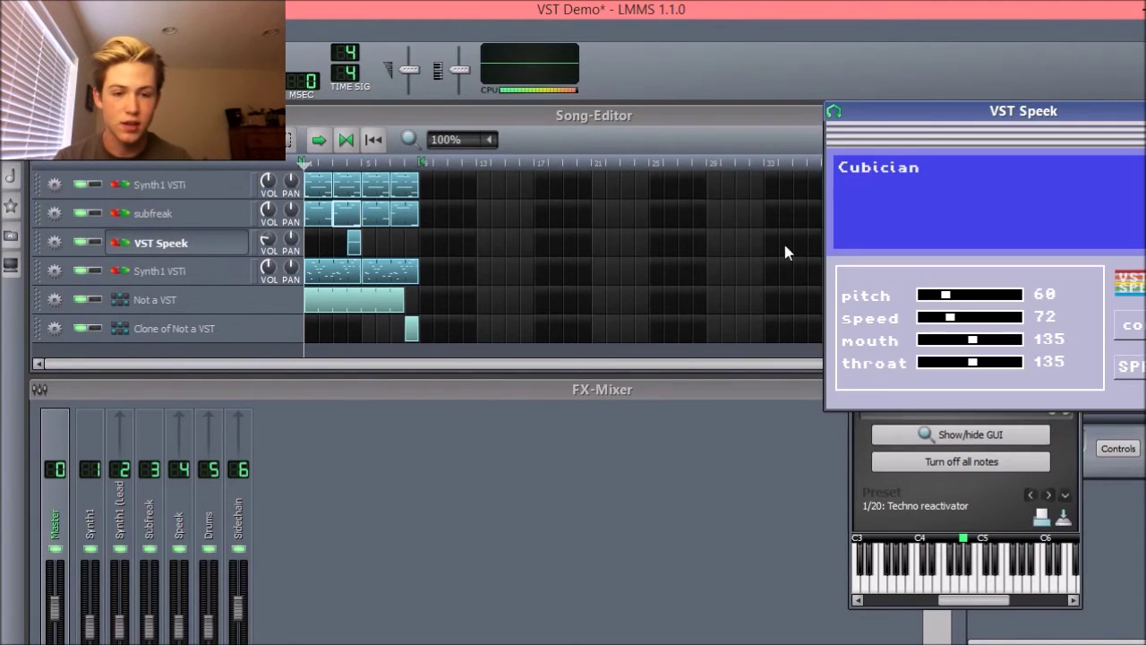
pyautogui.moveTo(967, 121); pyautogui.dragTo(646, 201)
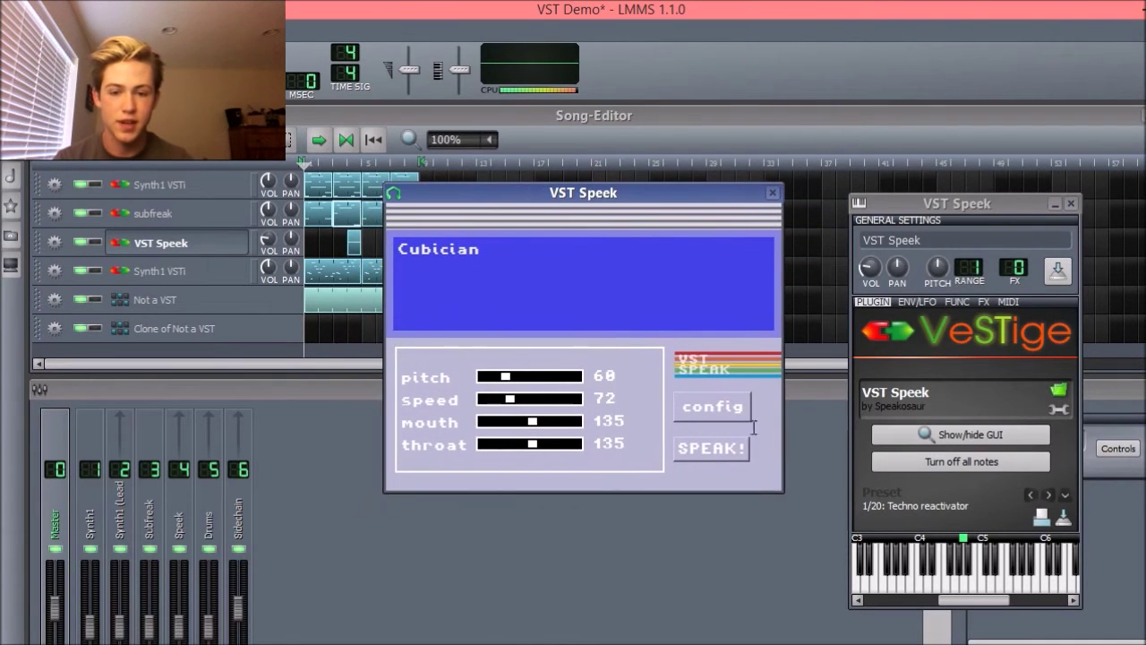
# Replace the VST Speek text with "This is vst speek and it says stuff" and have the plugin speak it
pyautogui.click(492, 249)
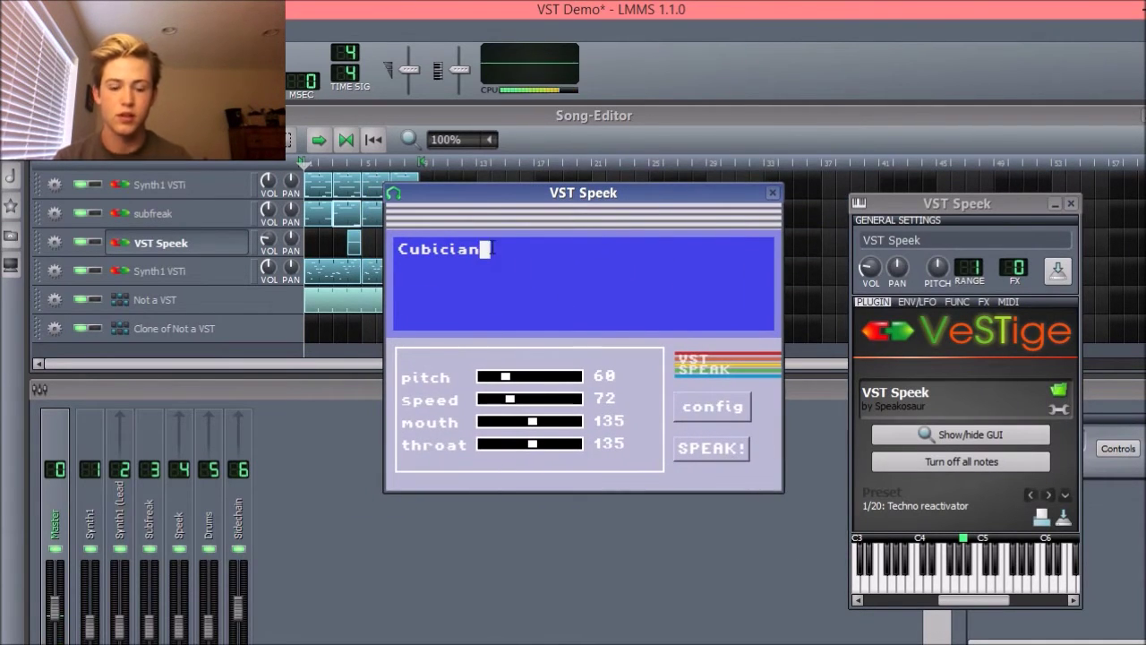
pyautogui.press('BackSpace')
pyautogui.press('BackSpace')
pyautogui.press('BackSpace')
pyautogui.press('BackSpace')
pyautogui.press('BackSpace')
pyautogui.press('BackSpace')
pyautogui.press('BackSpace')
pyautogui.press('BackSpace')
pyautogui.write('This ')
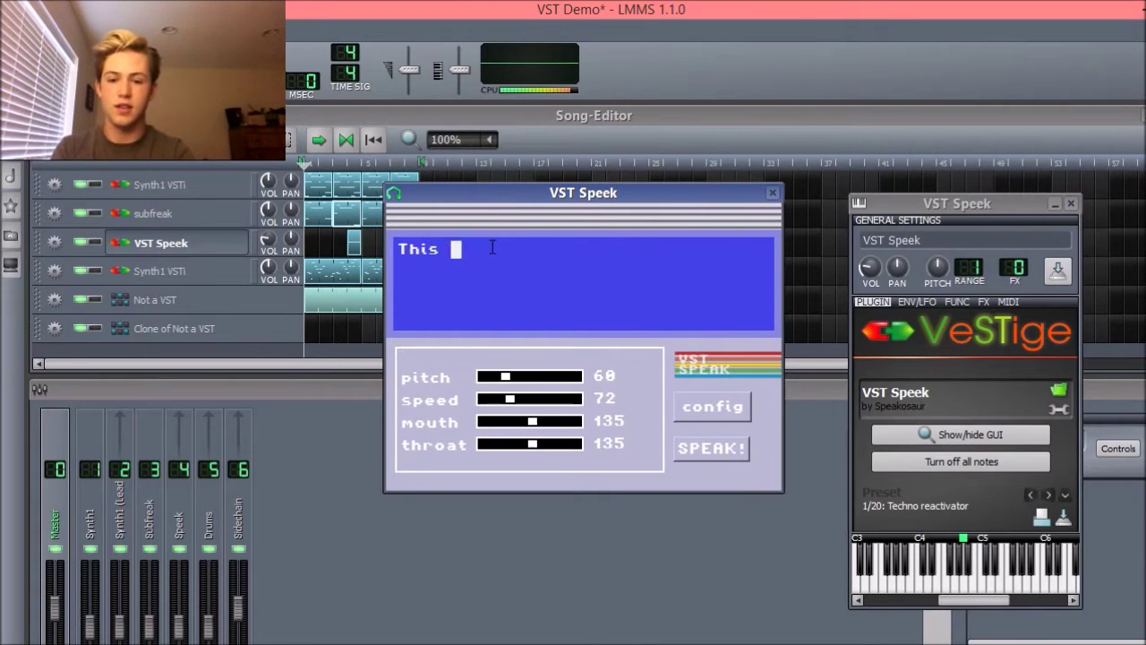
pyautogui.write('is vst speek and i')
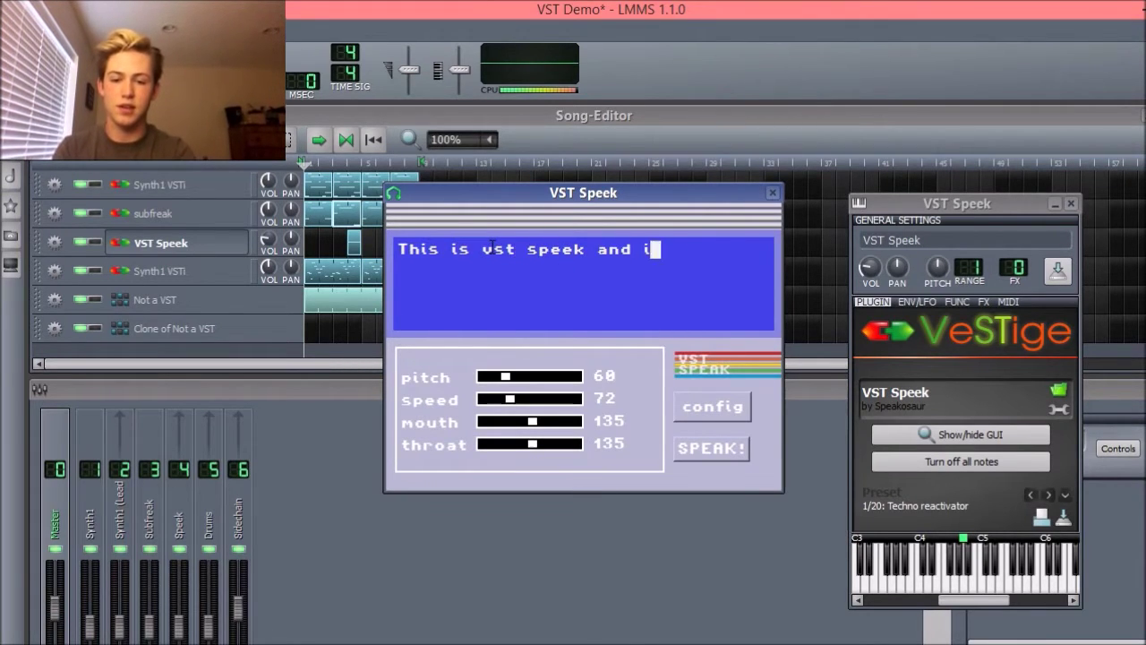
pyautogui.write('t s')
pyautogui.press('BackSpace')
pyautogui.write('t says stuff')
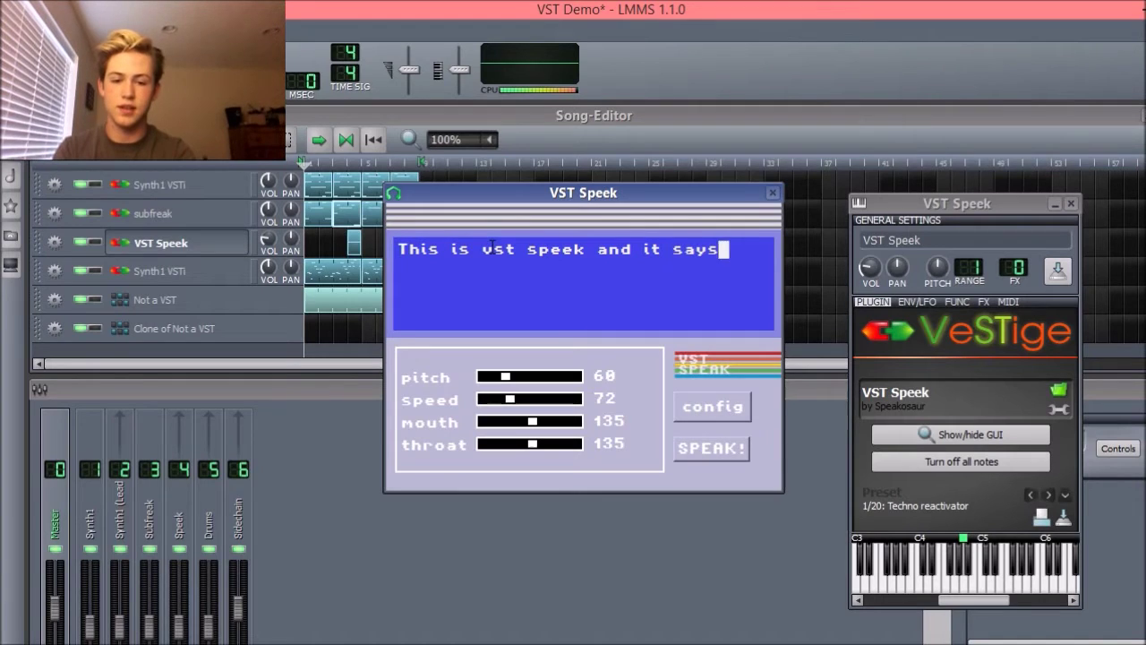
pyautogui.click(682, 445)
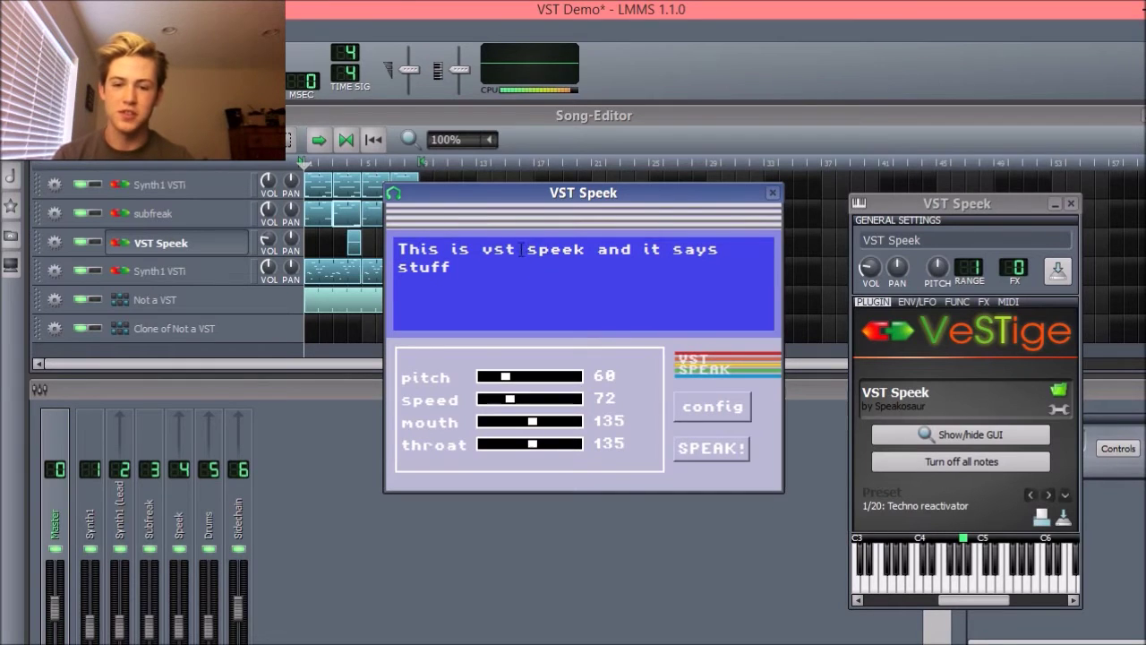
# Change "vst" to "vee ess tee" in the VST Speek text, have it spoken, and close the plugin and instrument windows
pyautogui.press('BackSpace')
pyautogui.press('BackSpace')
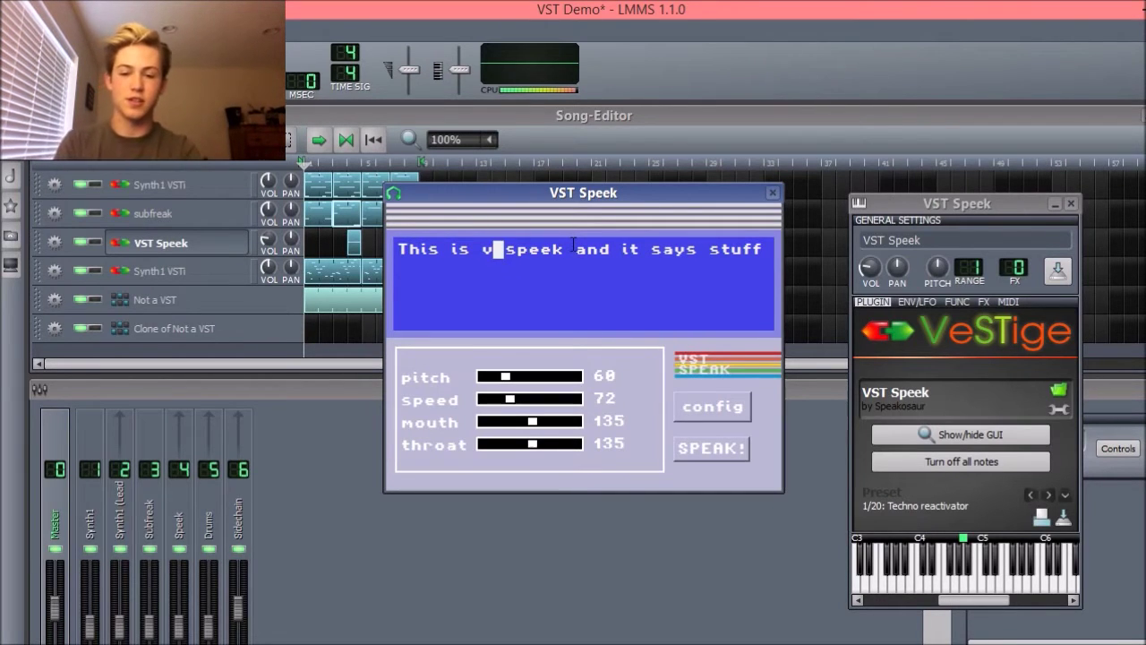
pyautogui.write('ee ')
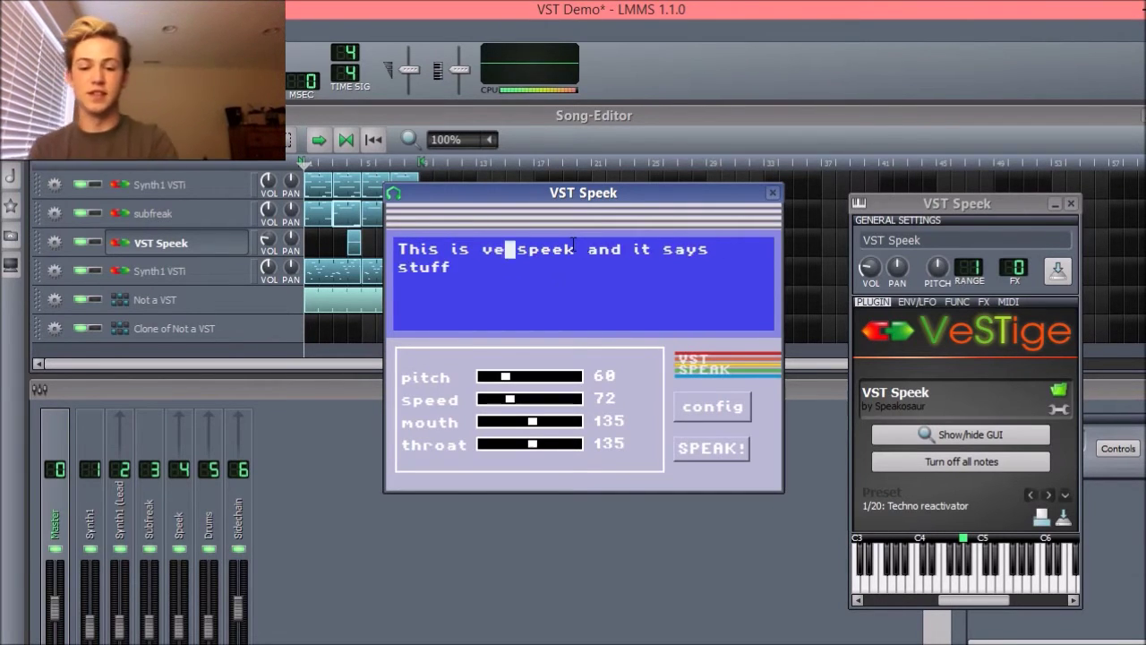
pyautogui.write('ess tee')
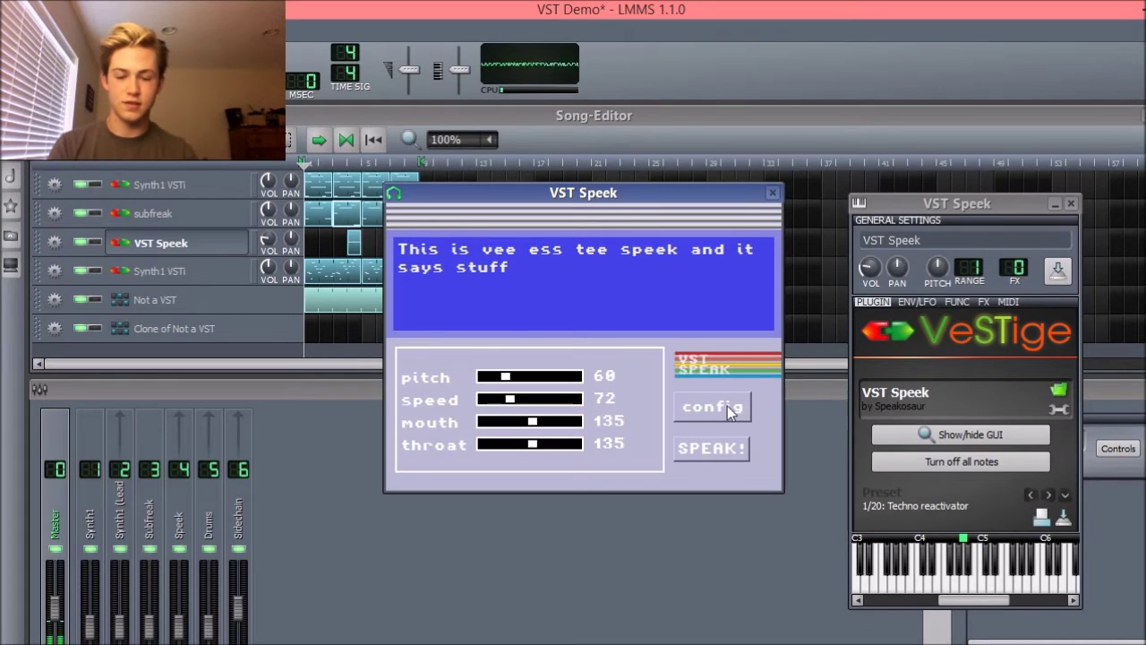
pyautogui.click(772, 195)
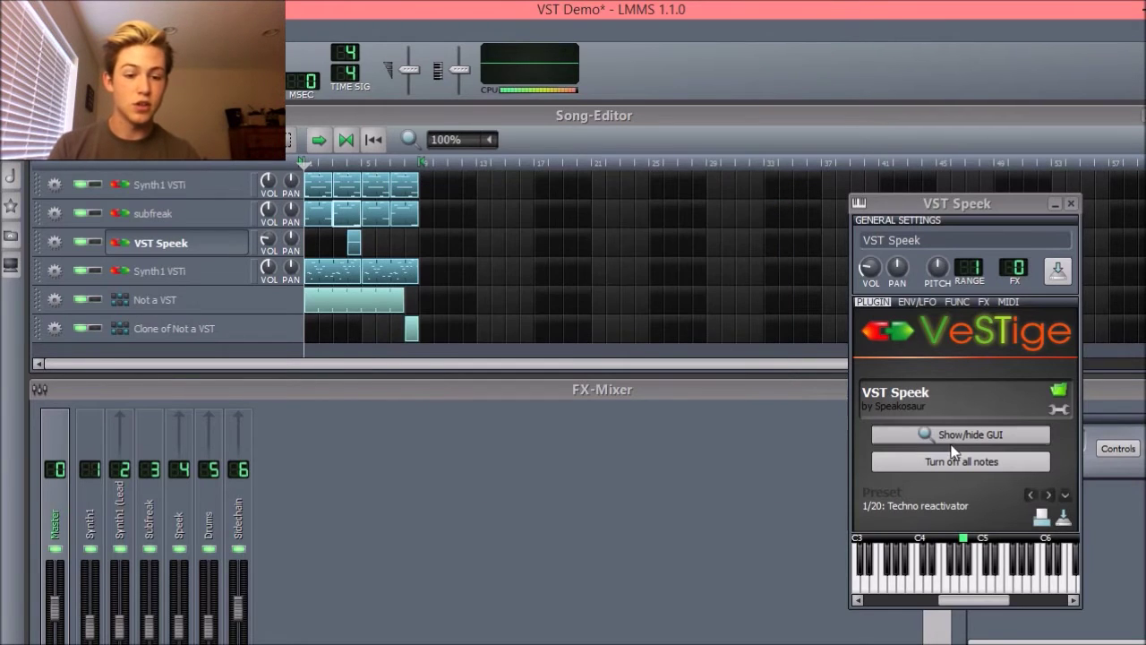
pyautogui.click(1071, 204)
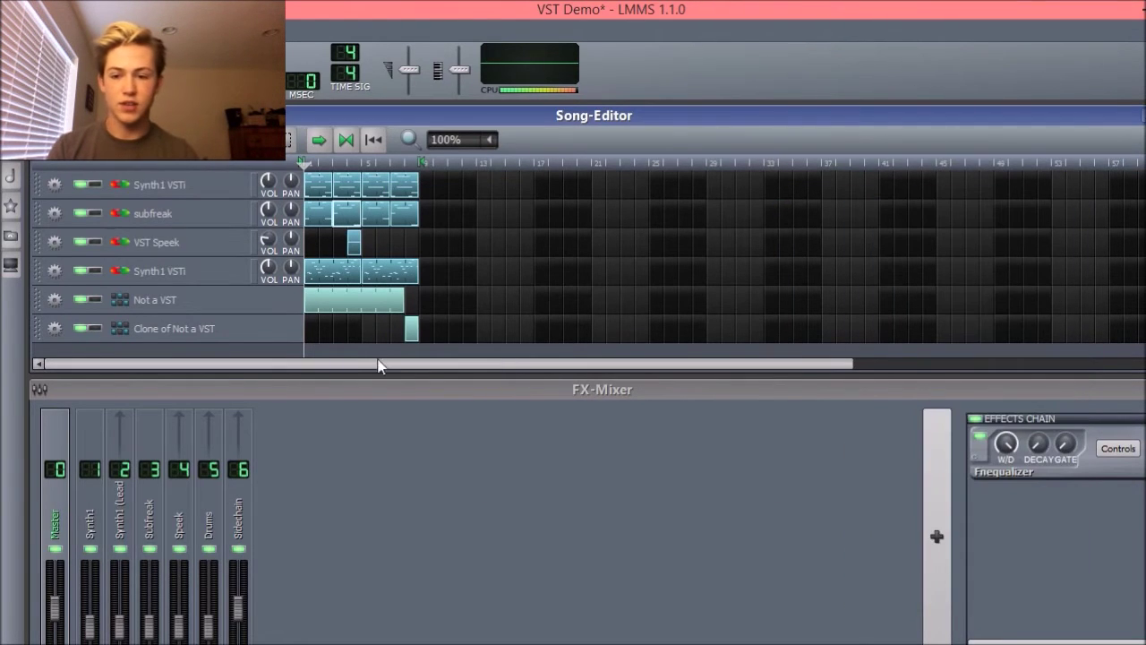
pyautogui.click(183, 245)
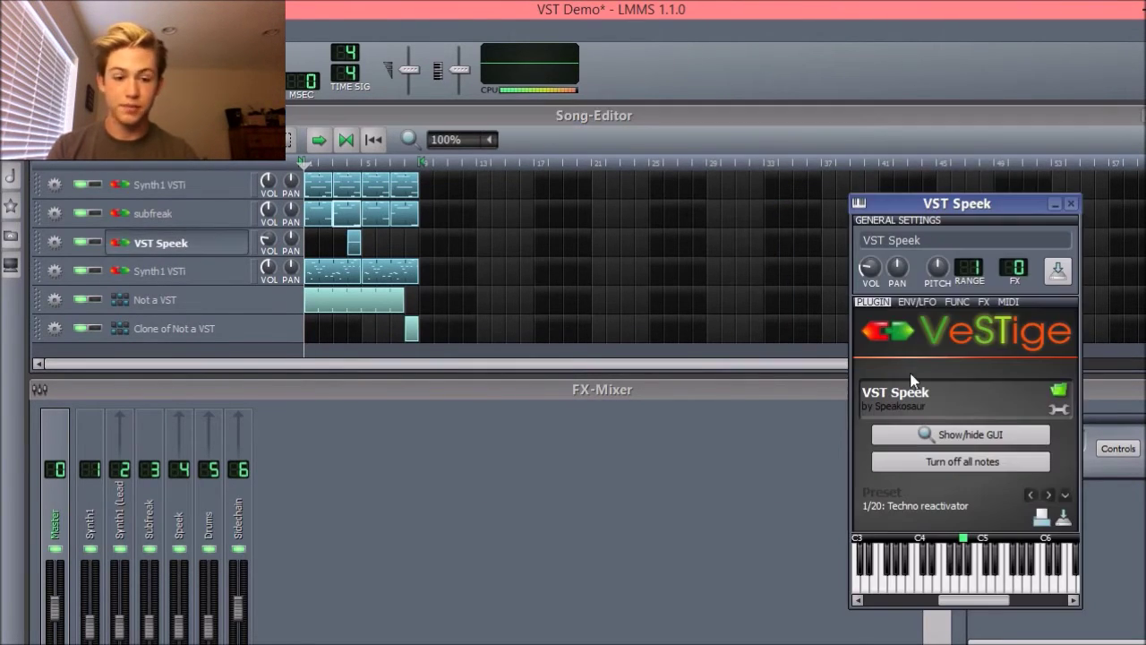
pyautogui.click(961, 434)
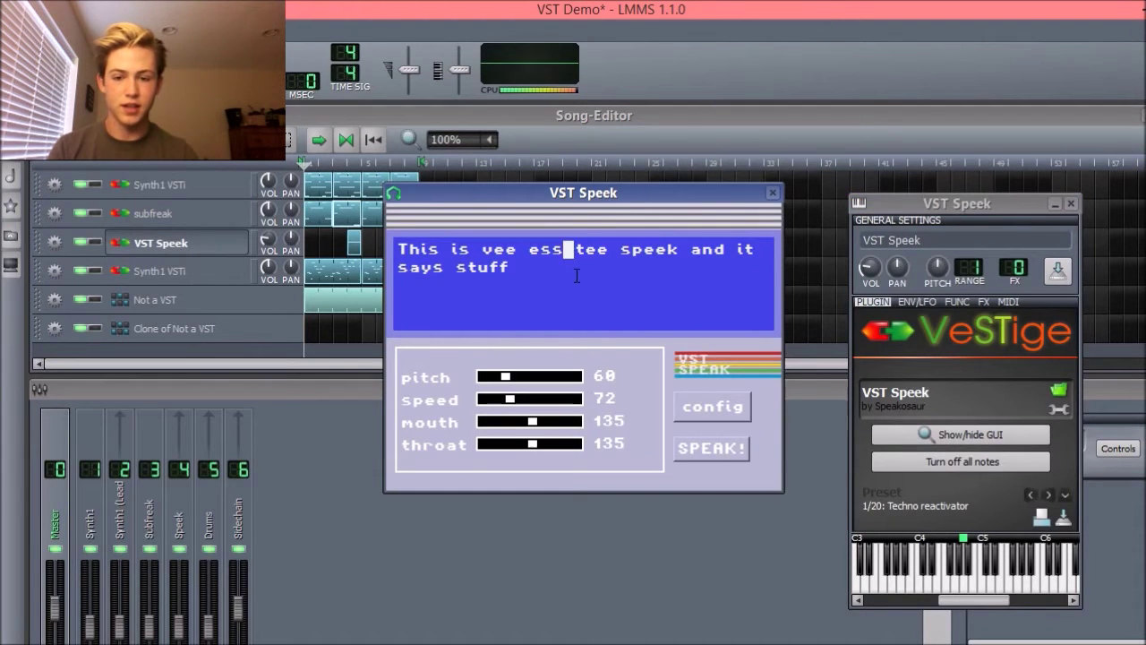
pyautogui.hotkey('ctrl', 'a')
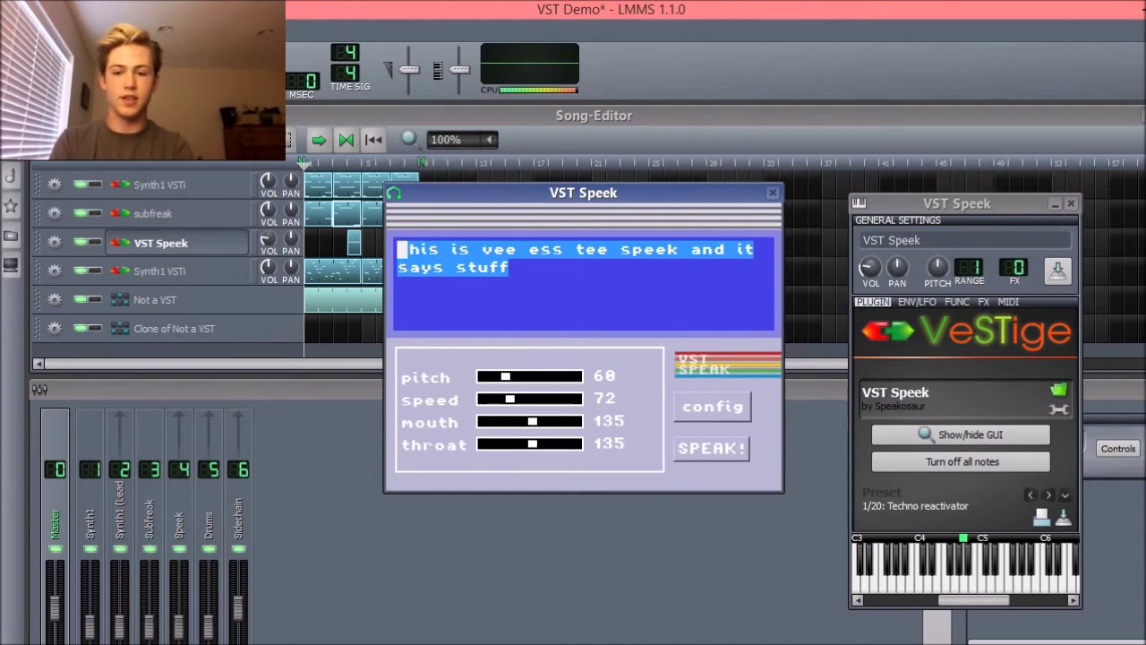
pyautogui.write('www.soundcloud.')
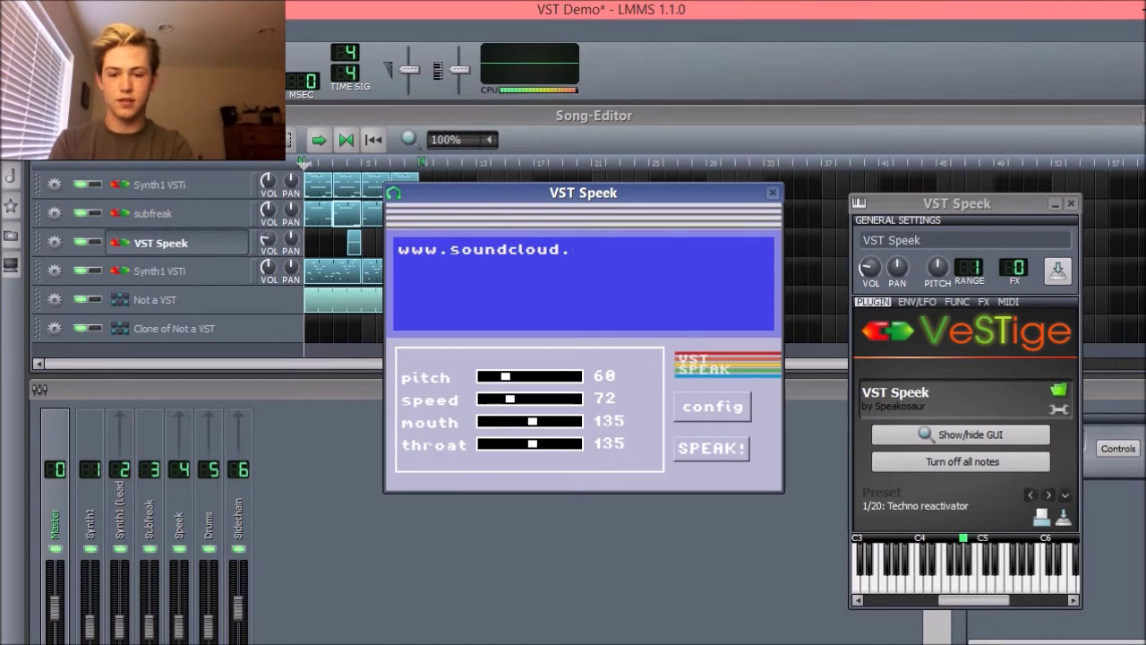
pyautogui.write('com/cubic')
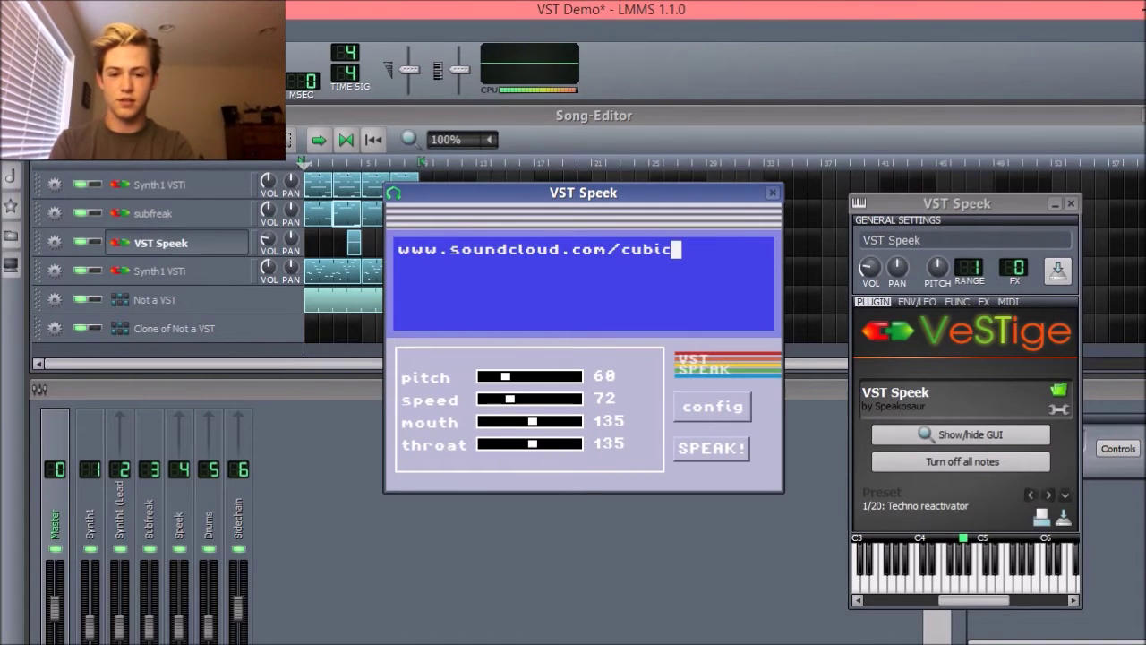
pyautogui.write('ian')
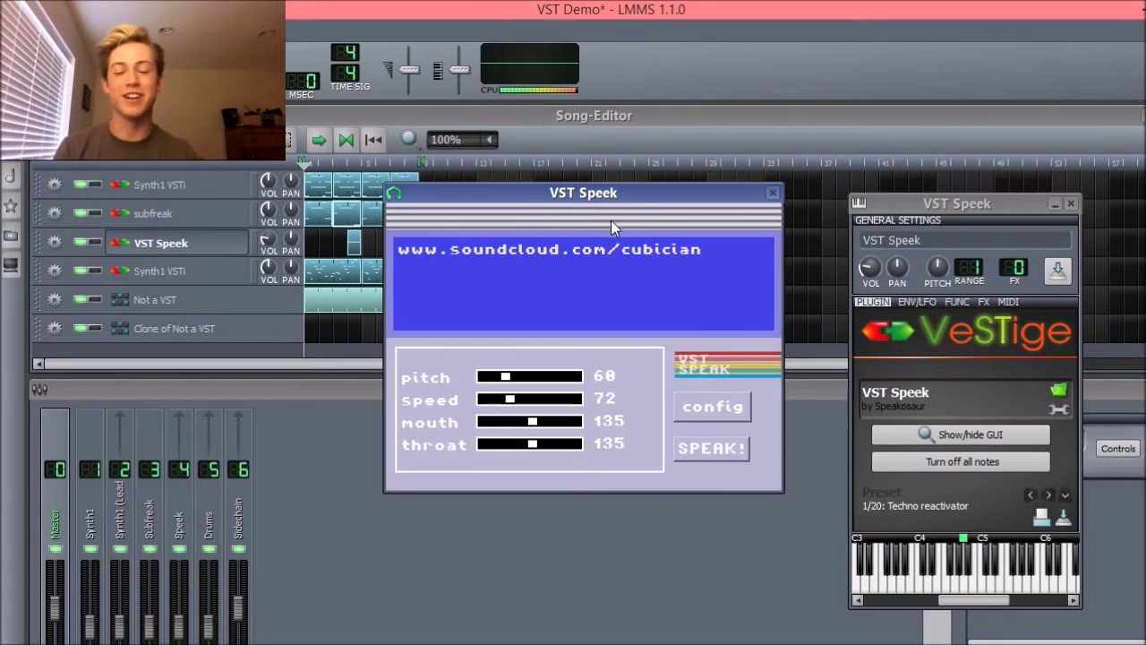
pyautogui.click(772, 197)
# Open the controls of the Fnequalizer effect on the Master mixer channel and move its window fully into view
pyautogui.click(1116, 490)
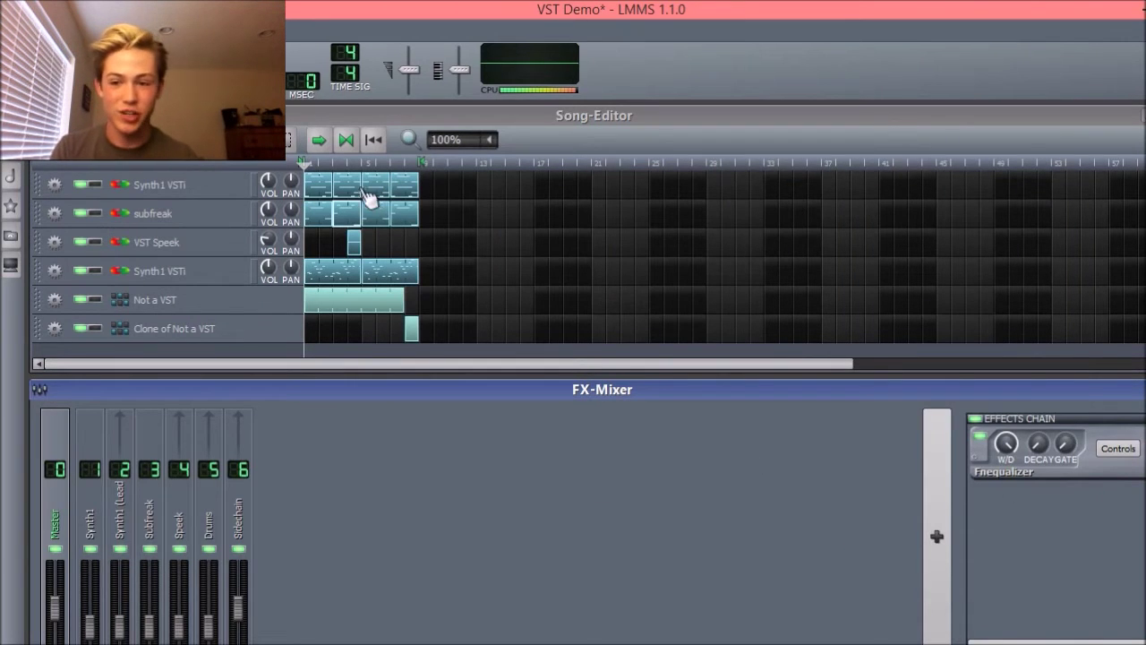
pyautogui.click(1118, 447)
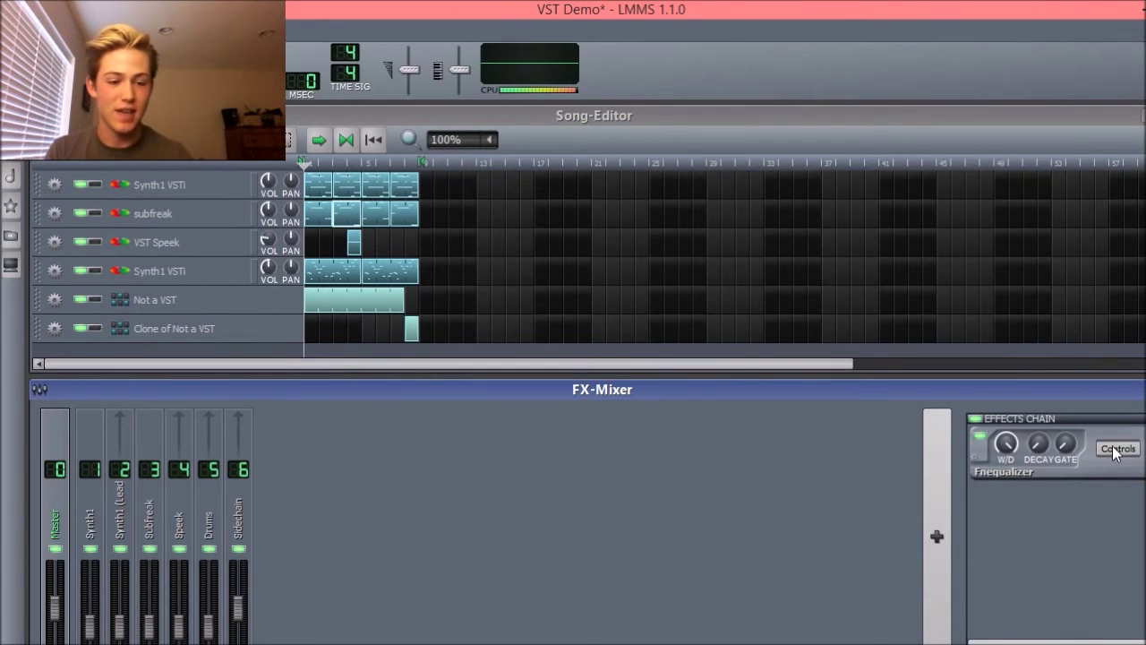
pyautogui.moveTo(942, 296); pyautogui.dragTo(682, 120)
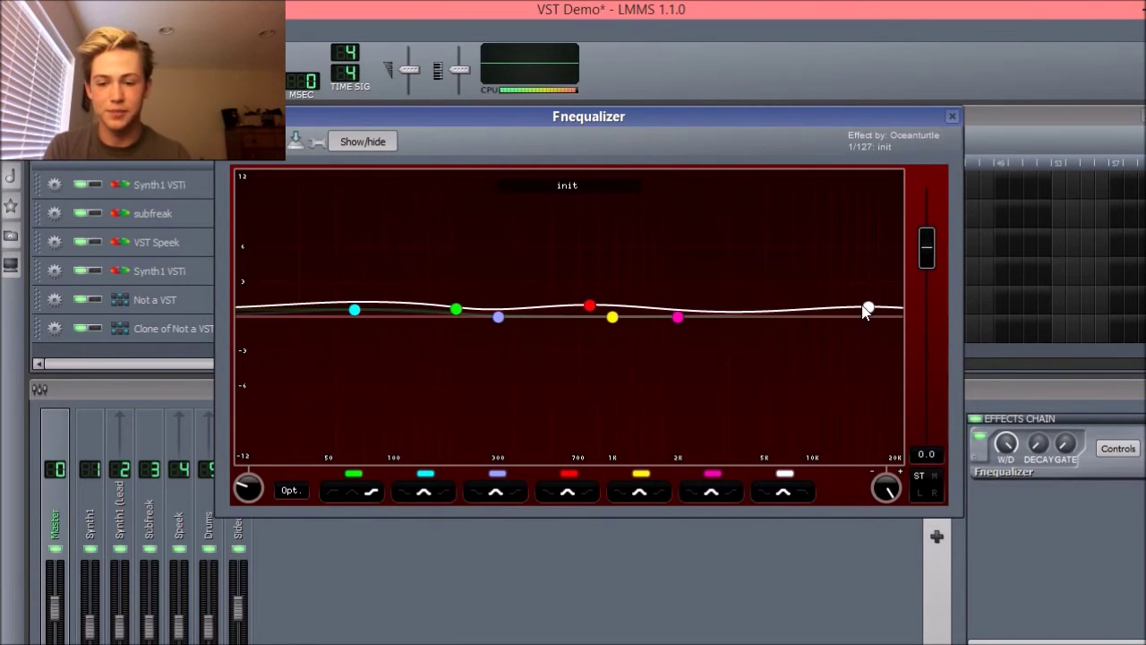
# Add the LADSPA C* Eq 10-band equalizer to the Master effects chain, view its controls, and remove it from the chain
pyautogui.click(1073, 535)
pyautogui.click(1032, 641)
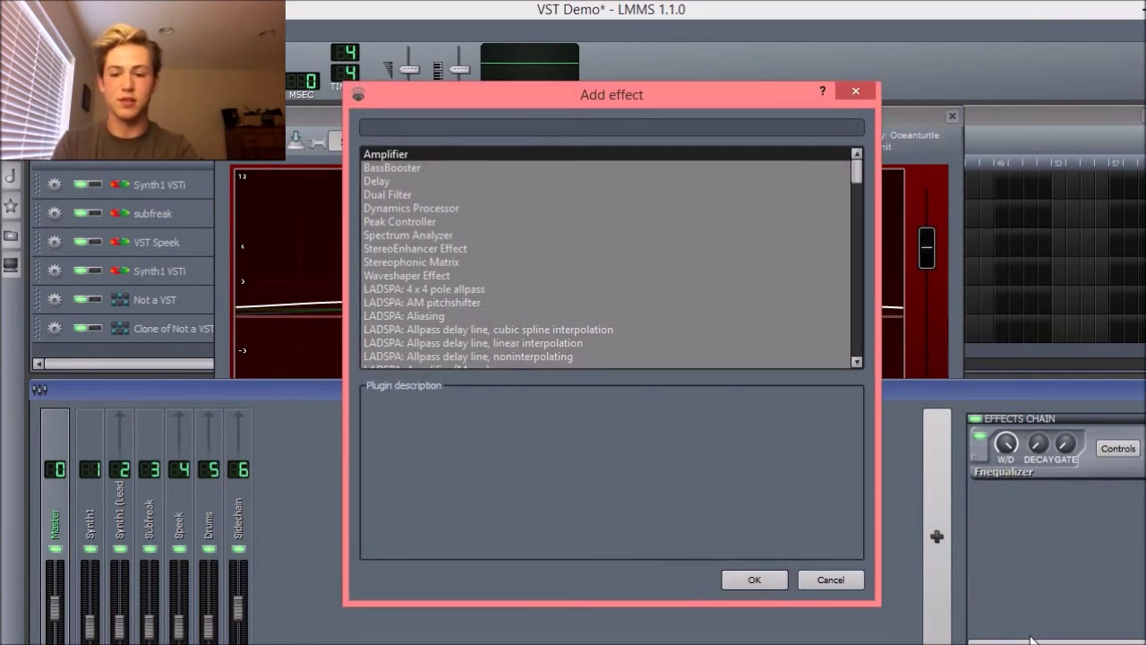
pyautogui.write('eq')
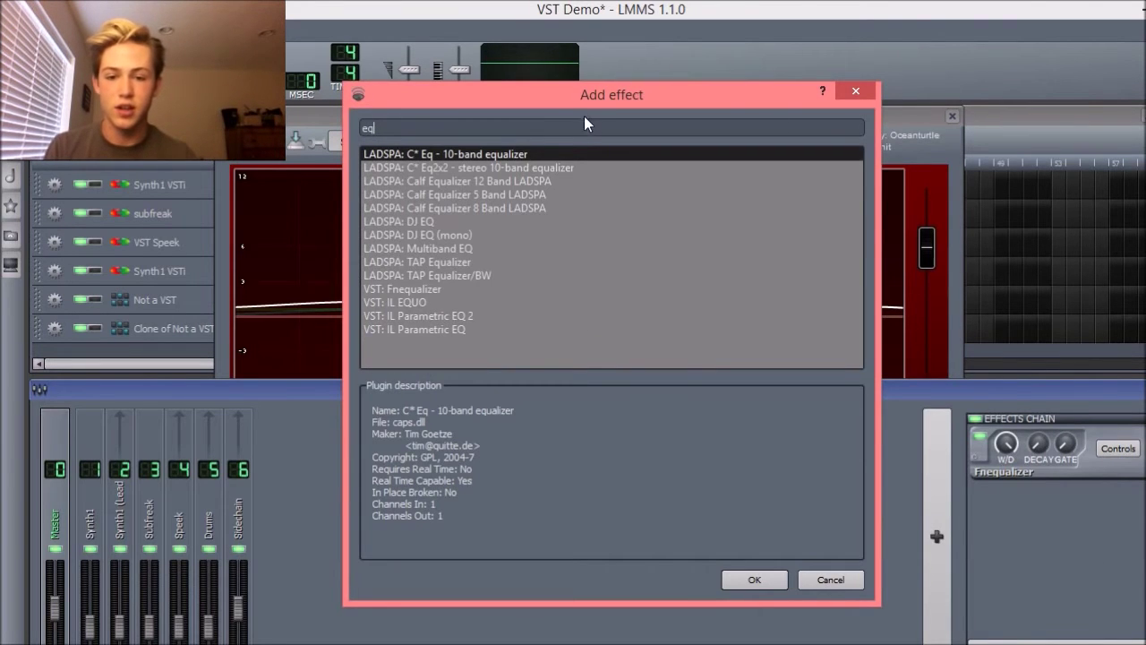
pyautogui.doubleClick(565, 154)
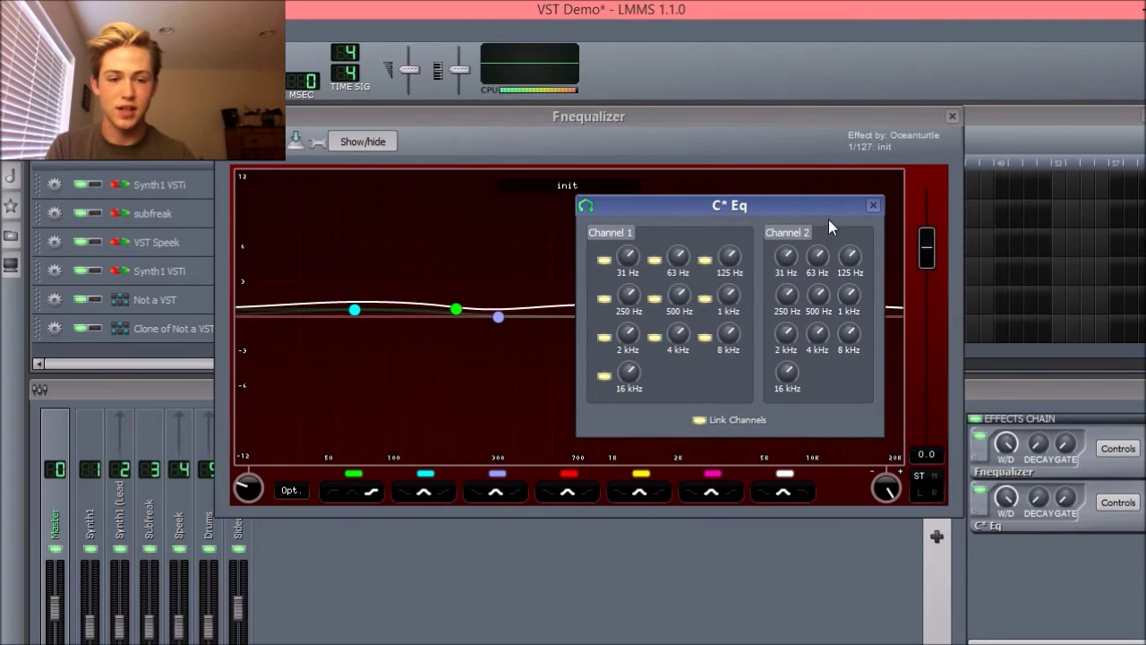
pyautogui.click(874, 208)
pyautogui.rightClick(1089, 524)
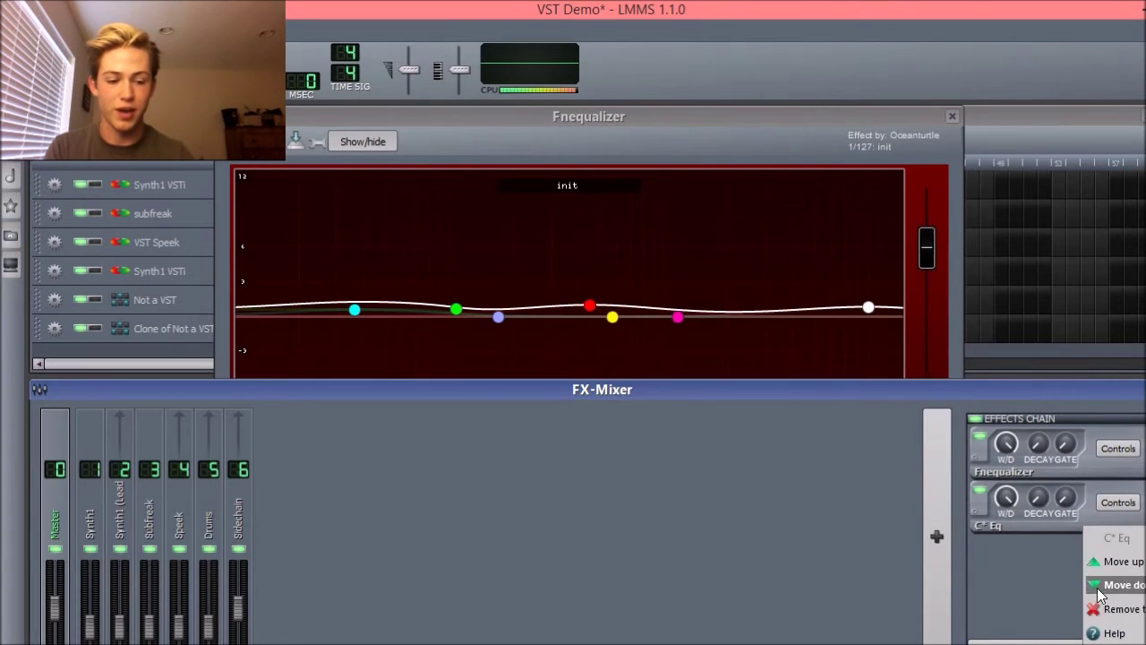
pyautogui.click(1106, 624)
# Bring Fnequalizer forward and move its cyan band around the graph, leaving it at about 50 Hz and 0.38 dB
pyautogui.click(684, 123)
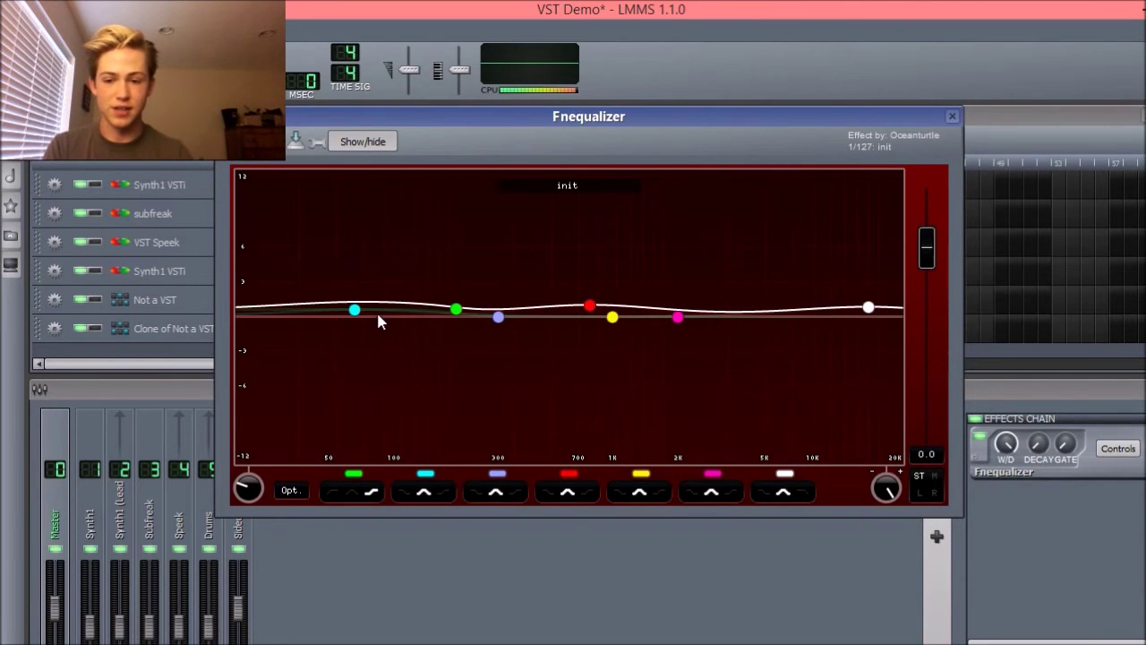
pyautogui.moveTo(358, 317); pyautogui.dragTo(607, 213)
pyautogui.moveTo(707, 244); pyautogui.dragTo(331, 309)
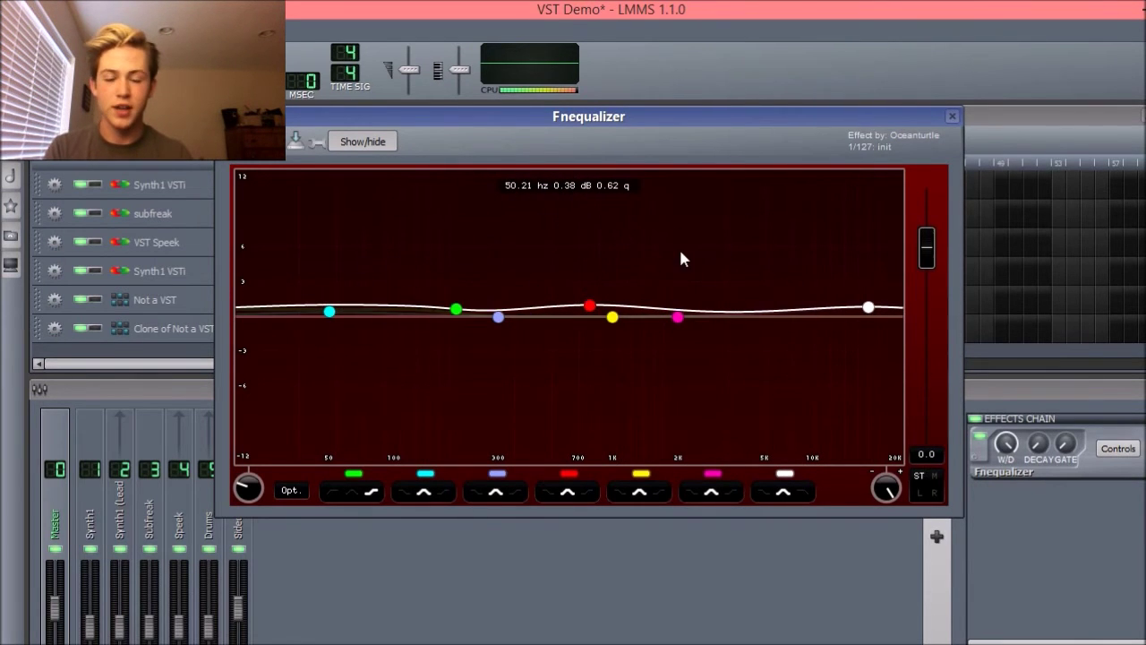
# Raise Fnequalizer's red band to about 815 Hz and 5.54 dB, and adjust its curve width to 0.59 q
pyautogui.moveTo(641, 118); pyautogui.dragTo(652, 128)
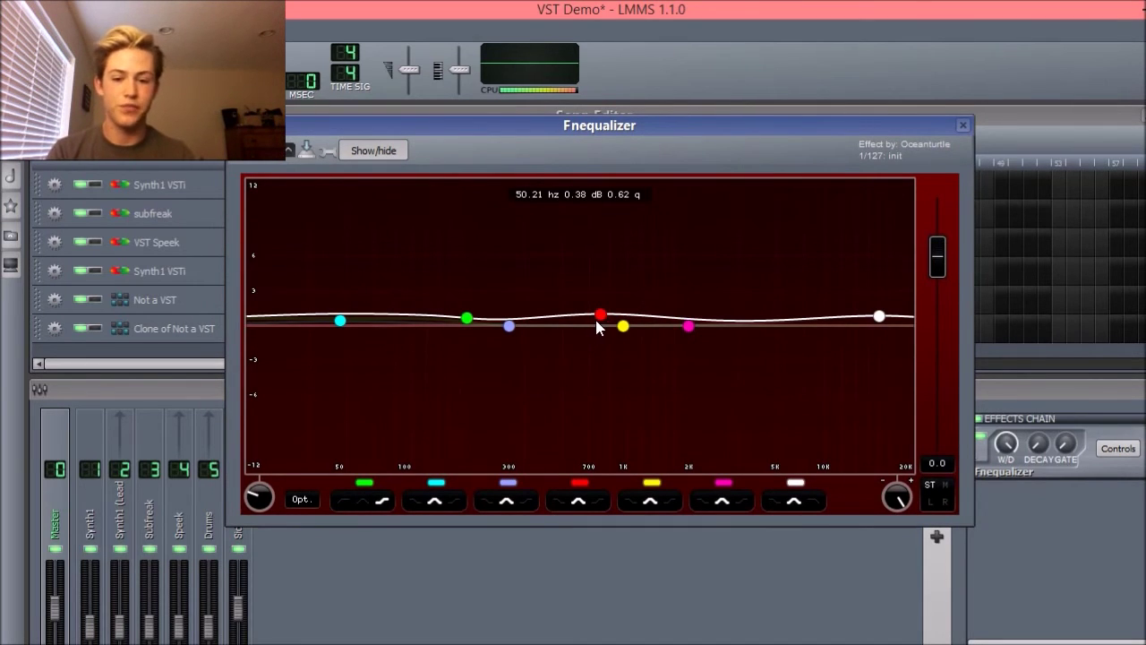
pyautogui.moveTo(599, 316); pyautogui.dragTo(604, 270)
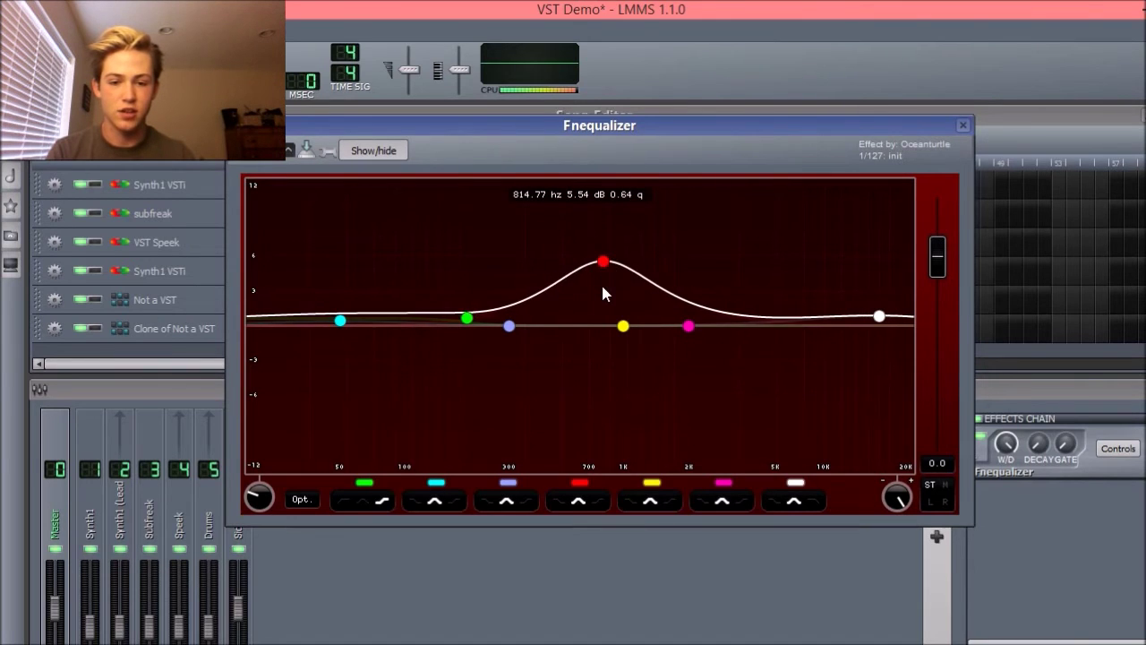
pyautogui.scroll(-2, 603, 265)
pyautogui.scroll(5, 604, 265)
pyautogui.scroll(-3, 602, 224)
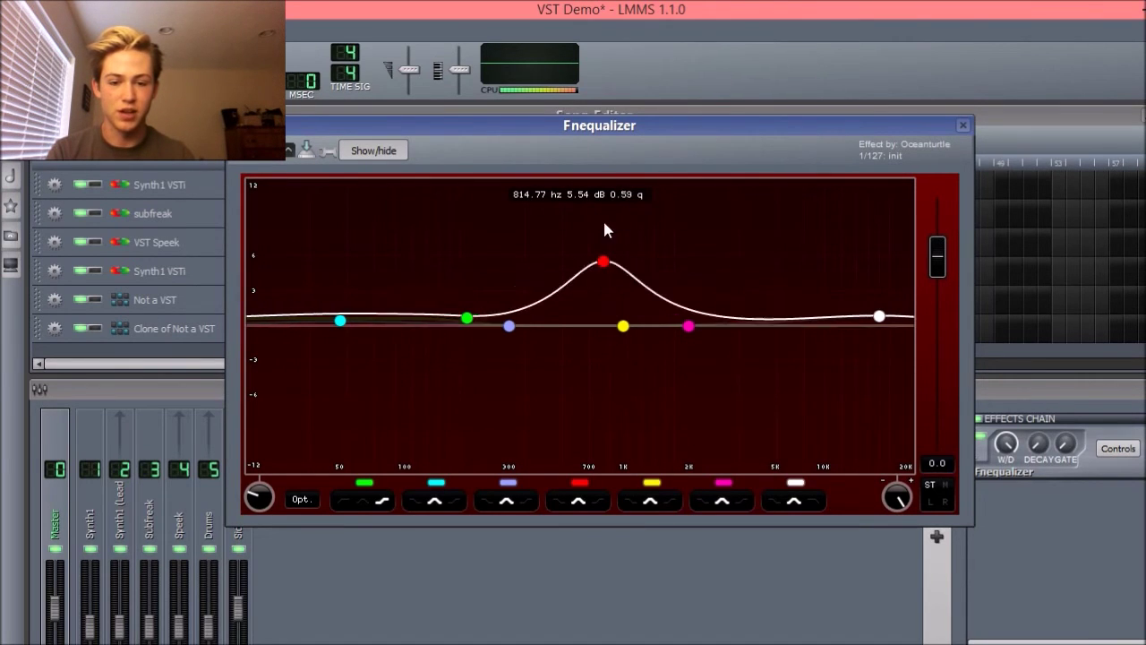
# Lower the red band close to the baseline just above 1 kHz, shift the green band to about 242 Hz, and close Fnequalizer
pyautogui.moveTo(604, 271); pyautogui.dragTo(629, 322)
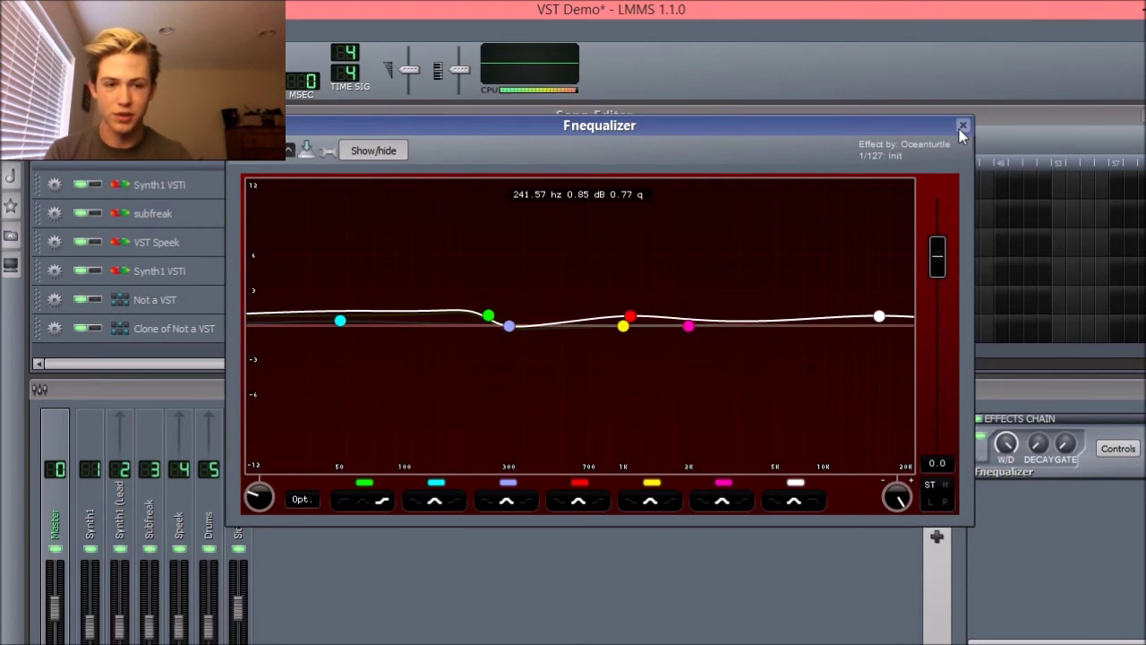
pyautogui.click(962, 125)
pyautogui.click(1026, 519)
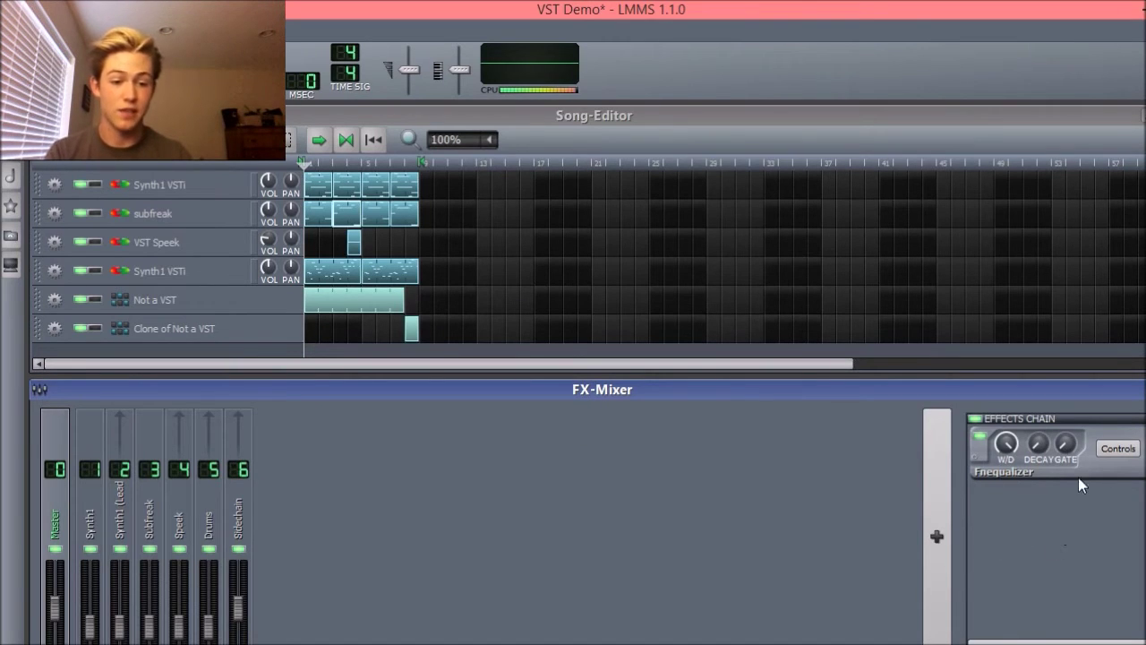
# Reopen Fnequalizer, disable its magenta, yellow and lavender bands, and close the effect window
pyautogui.click(1115, 449)
pyautogui.click(722, 484)
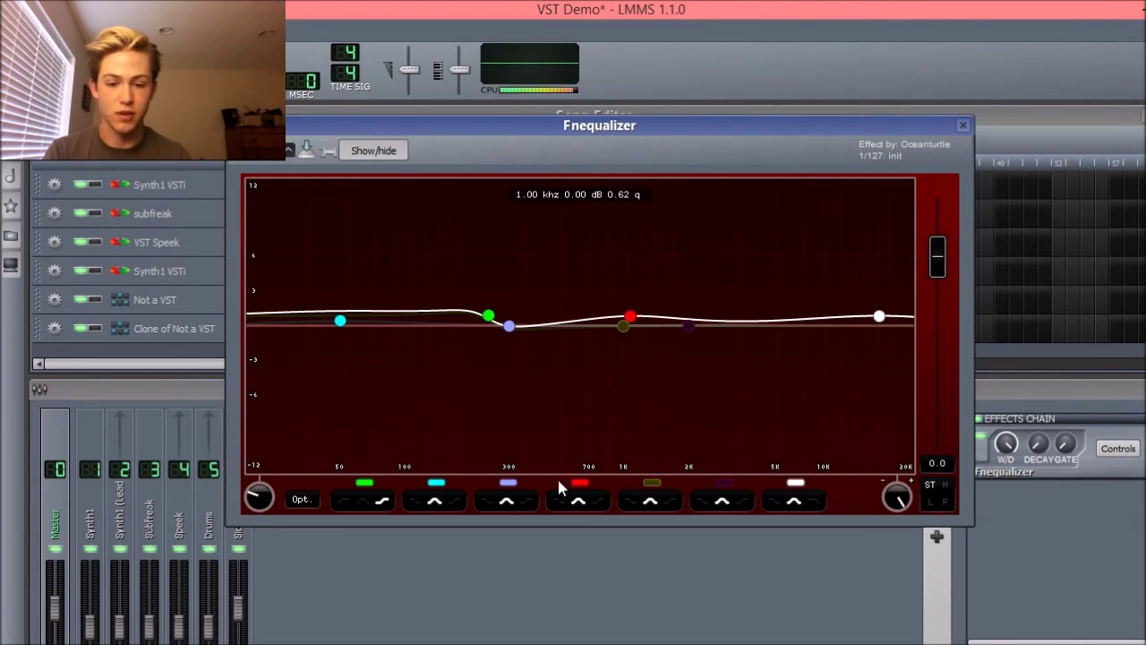
pyautogui.click(508, 483)
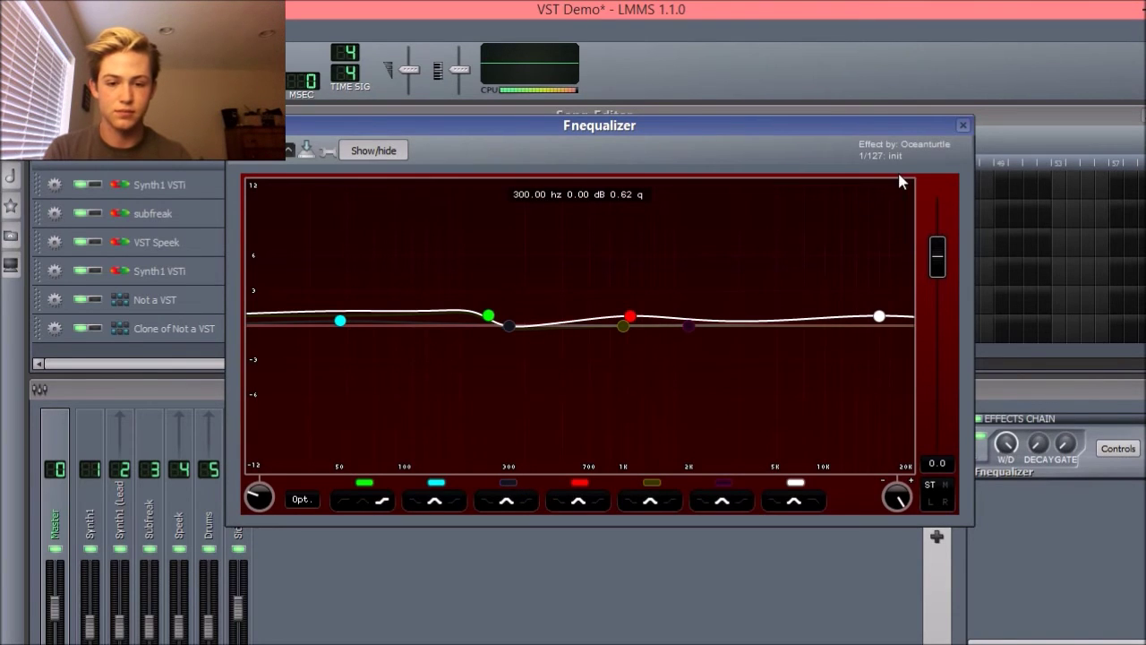
pyautogui.click(962, 126)
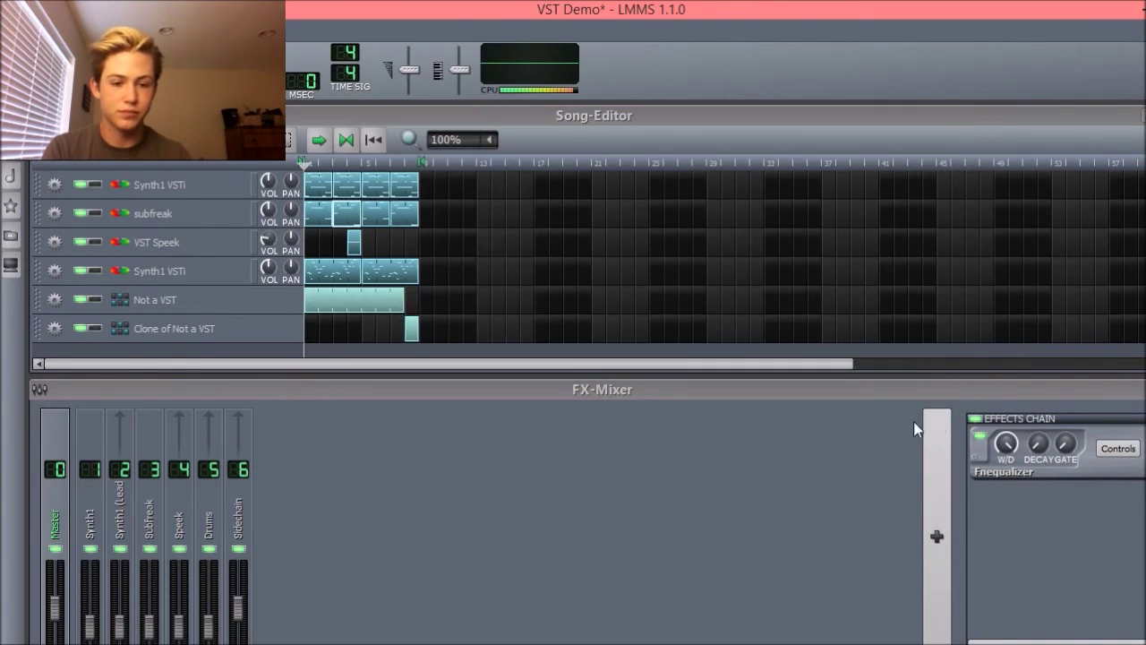
# Mute the VST Speek track in the Song-Editor and play the song with the remaining tracks
pyautogui.click(806, 364)
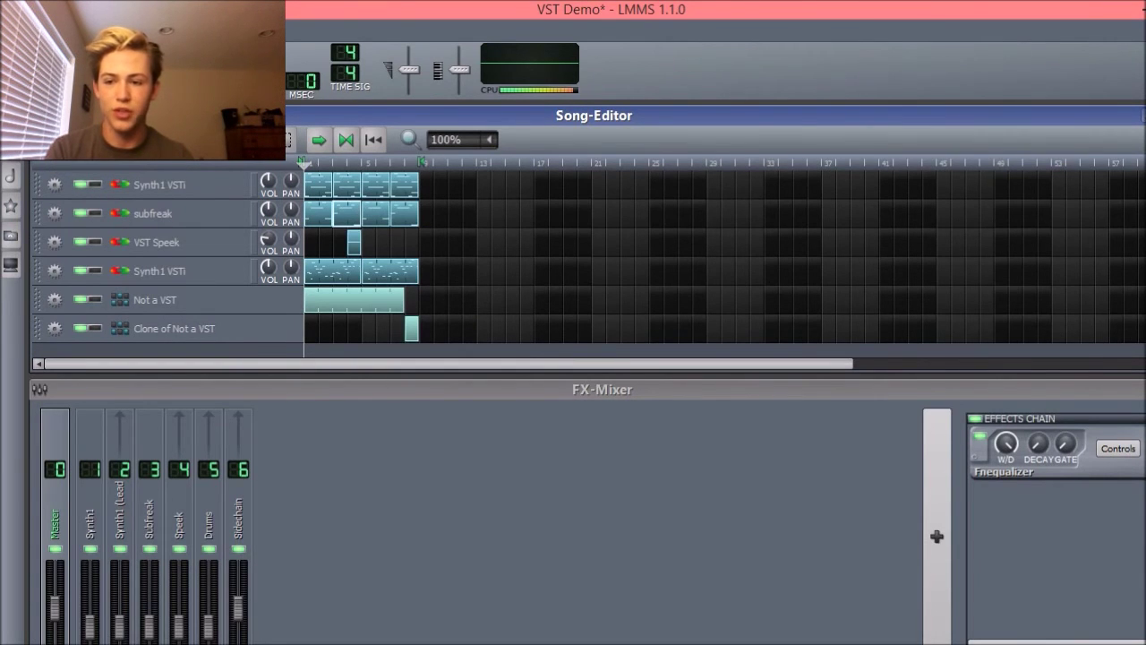
pyautogui.click(87, 242)
pyautogui.press('space')
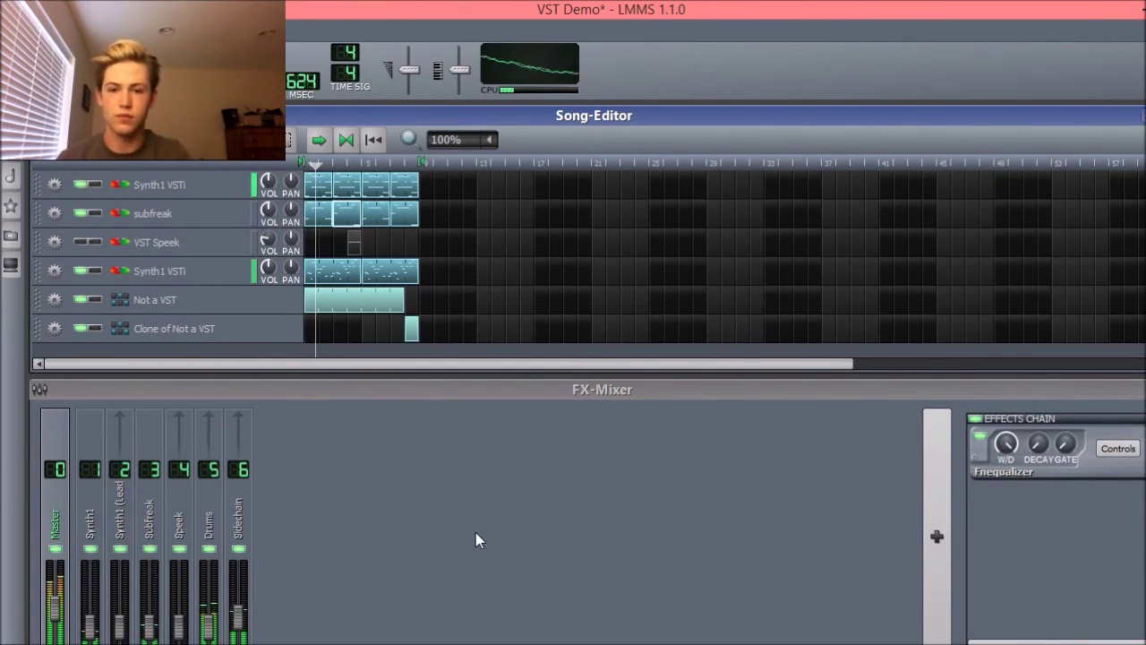